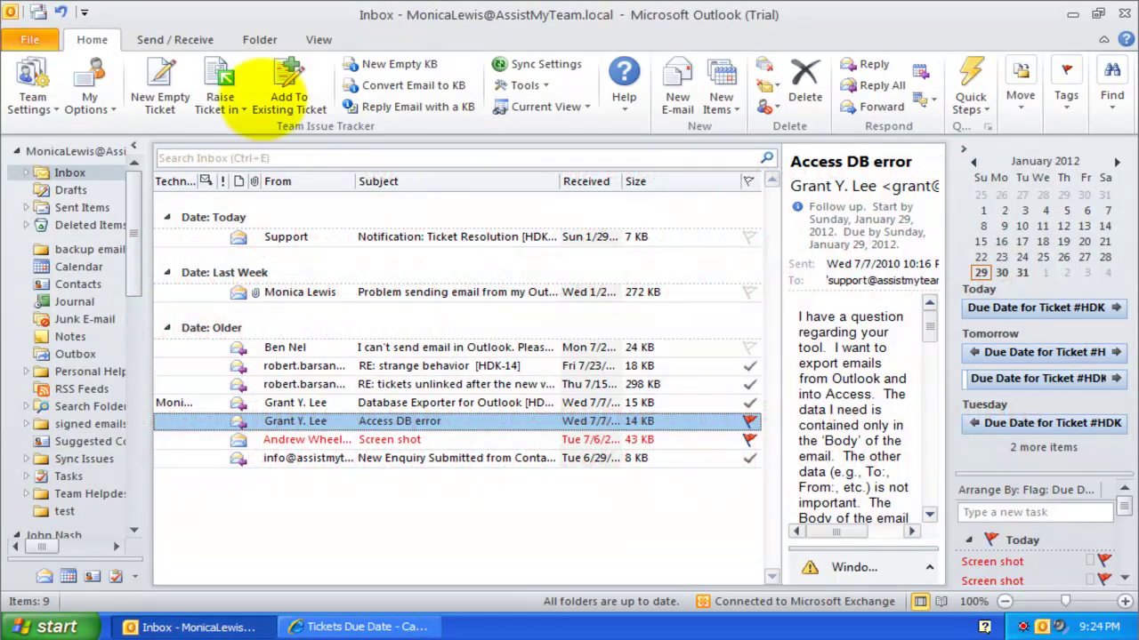
Review the Automation settings in Advanced Team Options and accept them with automatic due date appointments using Actual Interval.
click(32, 88)
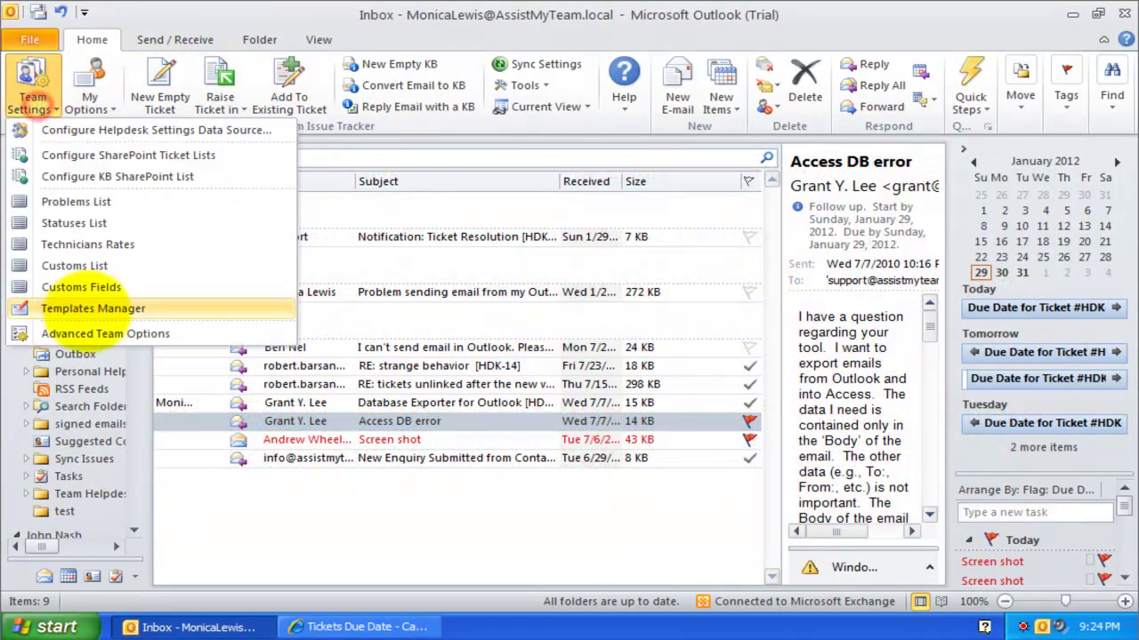
click(96, 334)
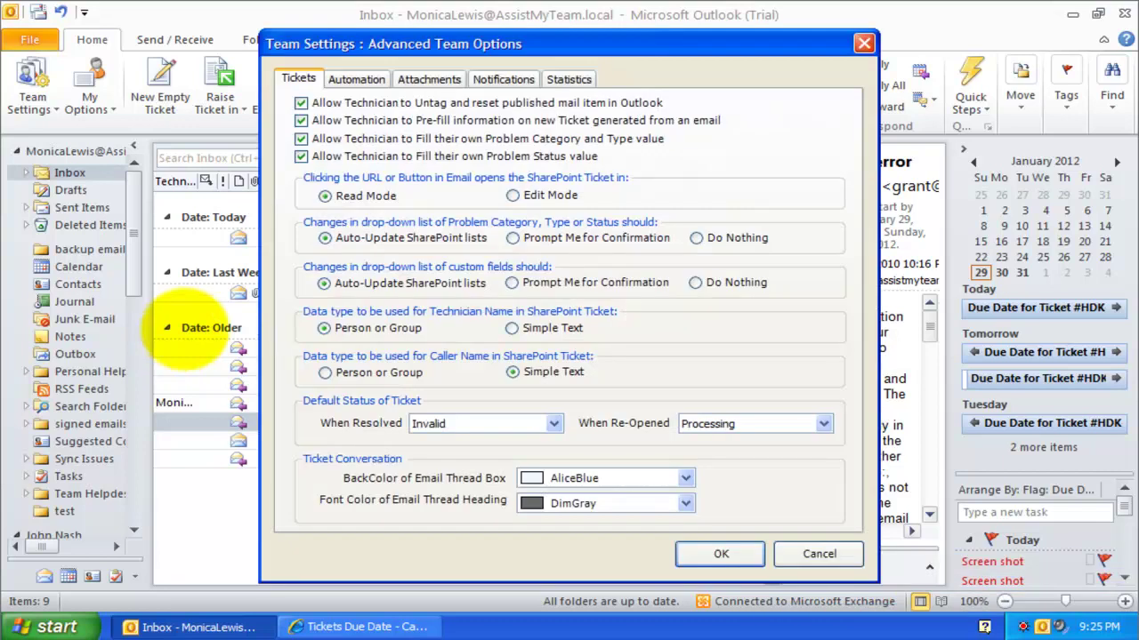
click(356, 79)
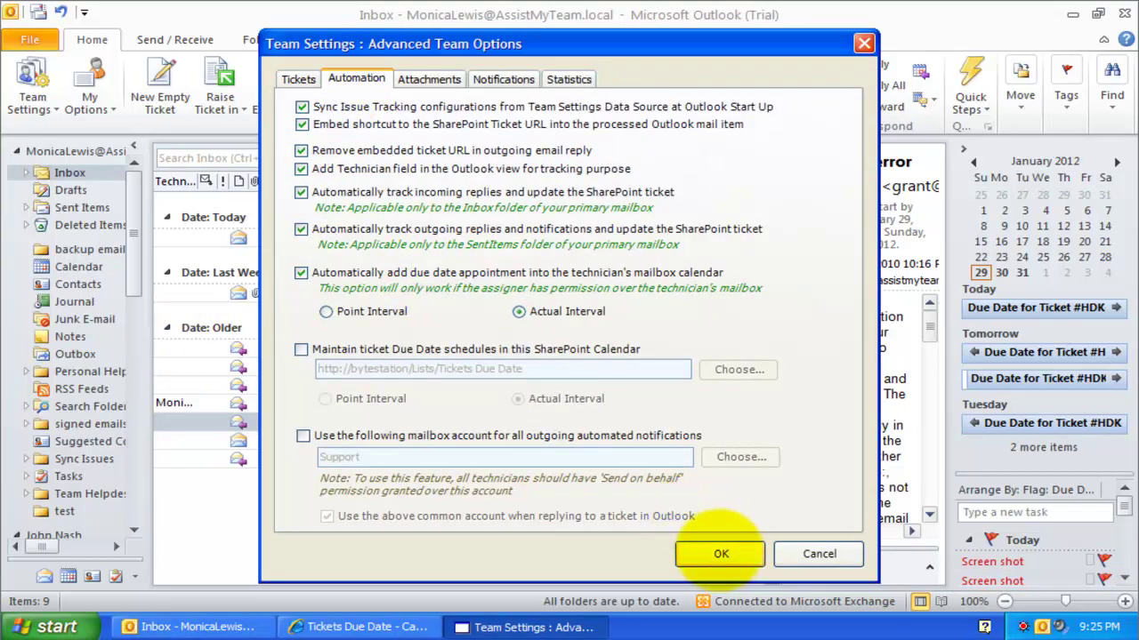
click(721, 553)
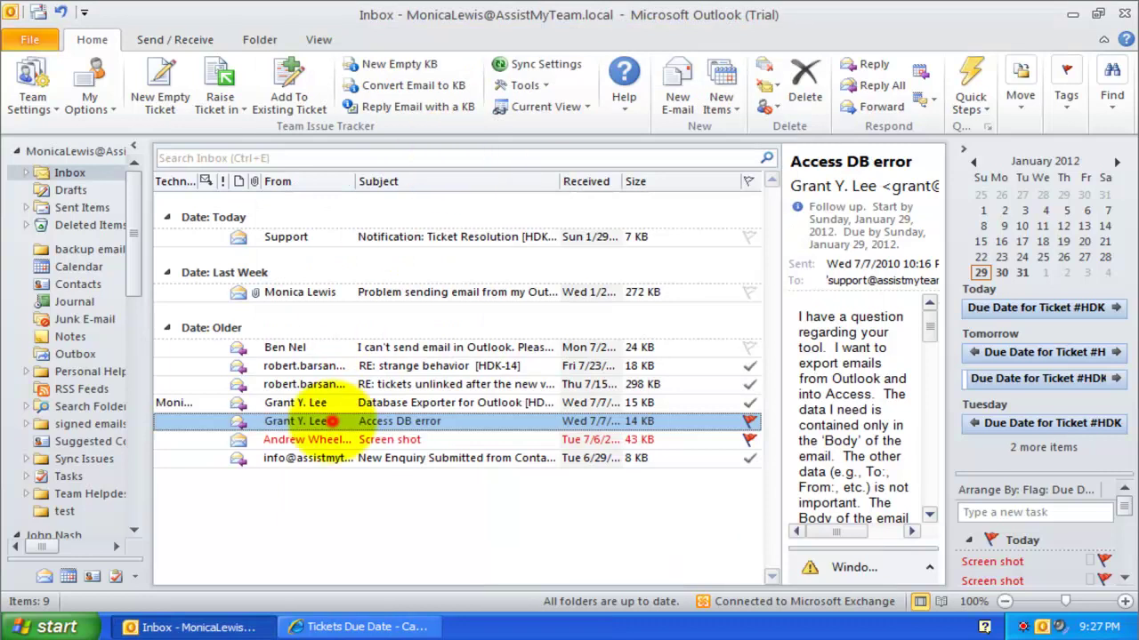
double_click(320, 421)
click(149, 89)
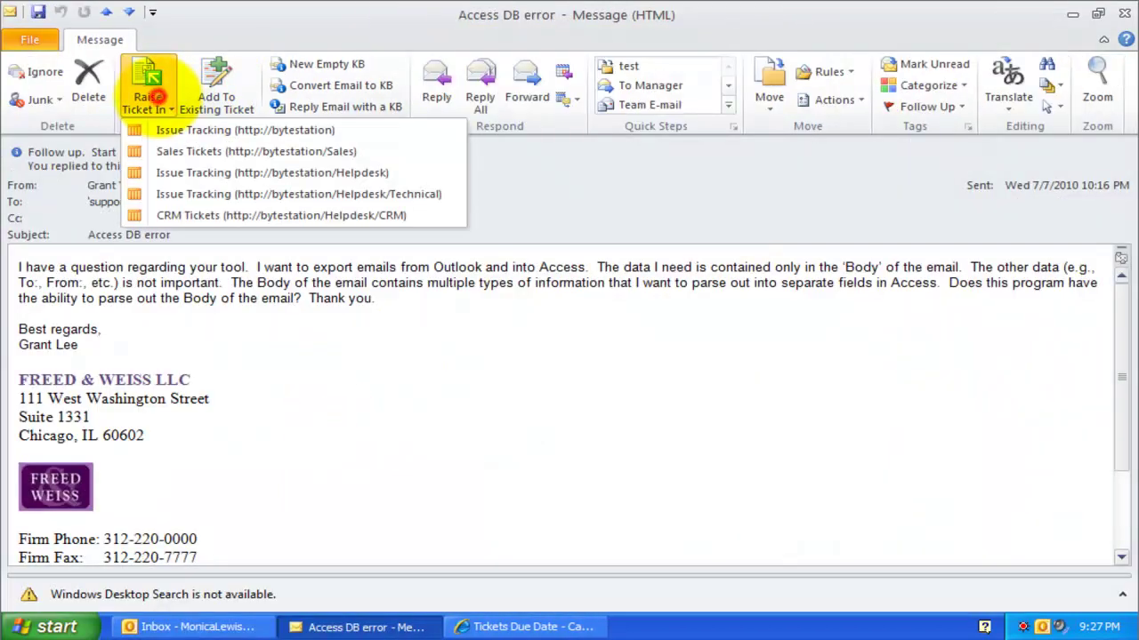
click(223, 171)
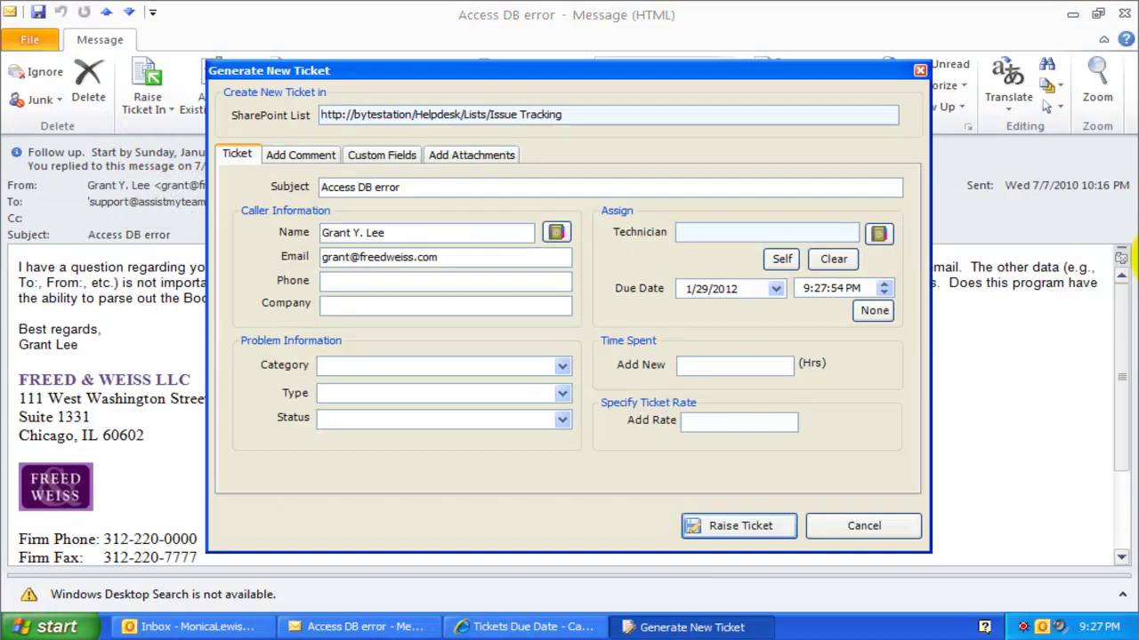
Assign the auditor from the Global Address List as technician and set category Service, type Tax and status Processing.
click(878, 233)
click(326, 467)
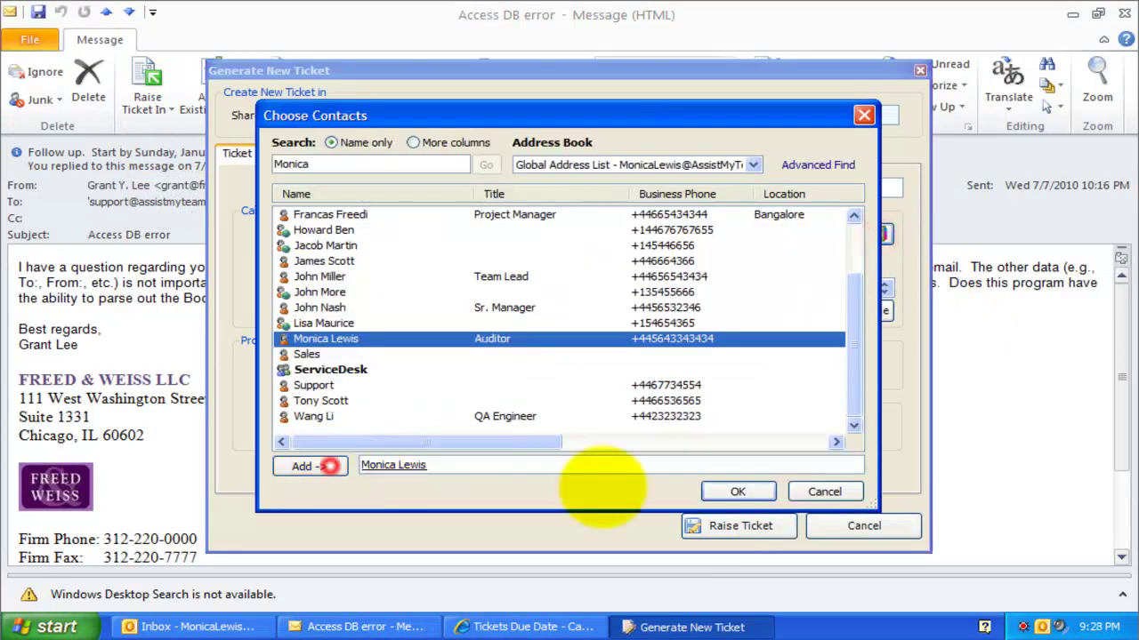
click(702, 489)
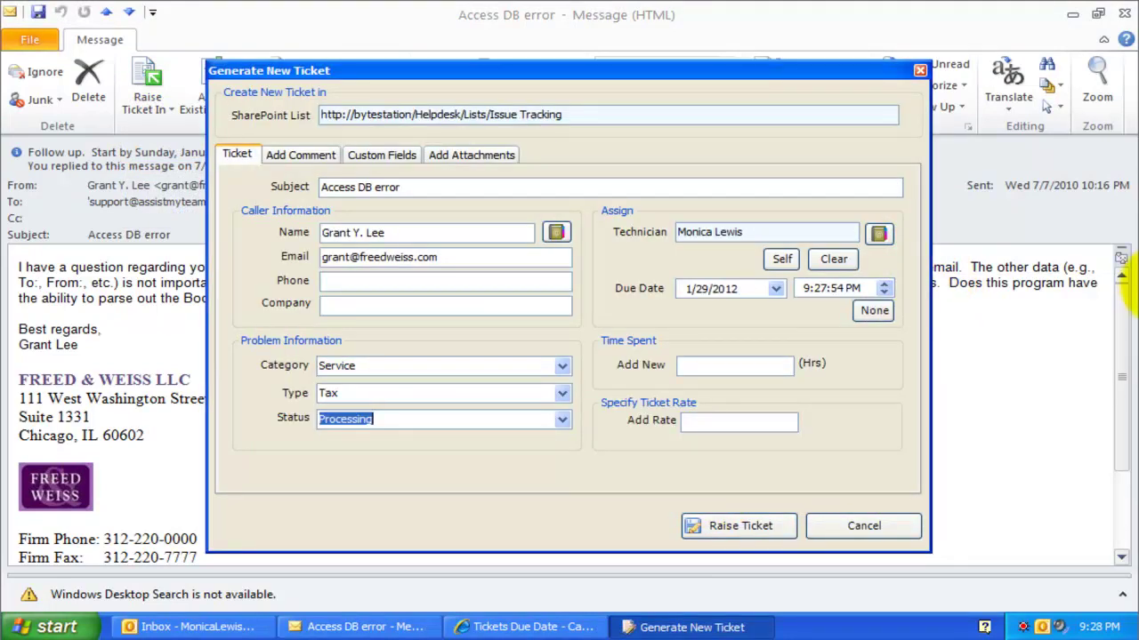
Set the ticket's due date to 1/30/2012 at 6:00:00 PM.
click(776, 288)
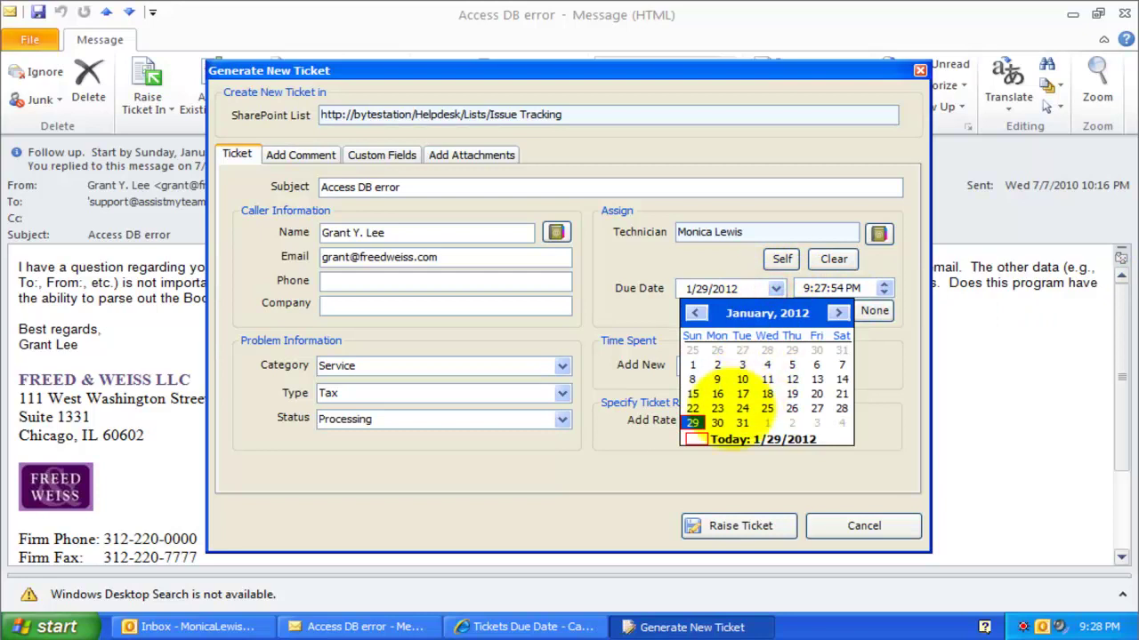
click(717, 423)
text(6)
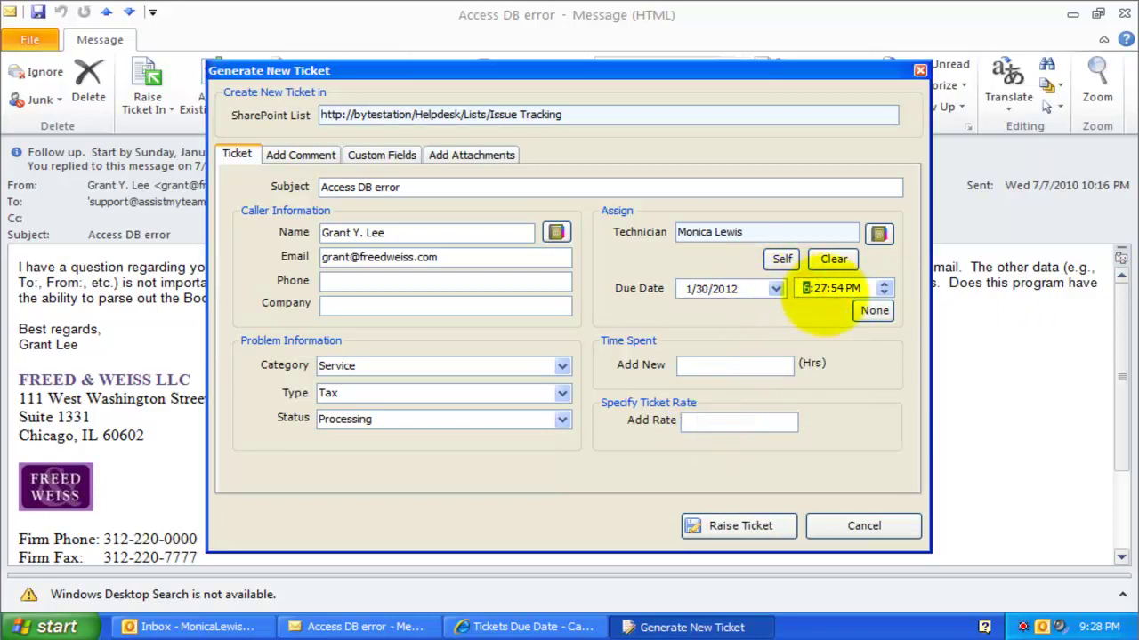
text(0000)
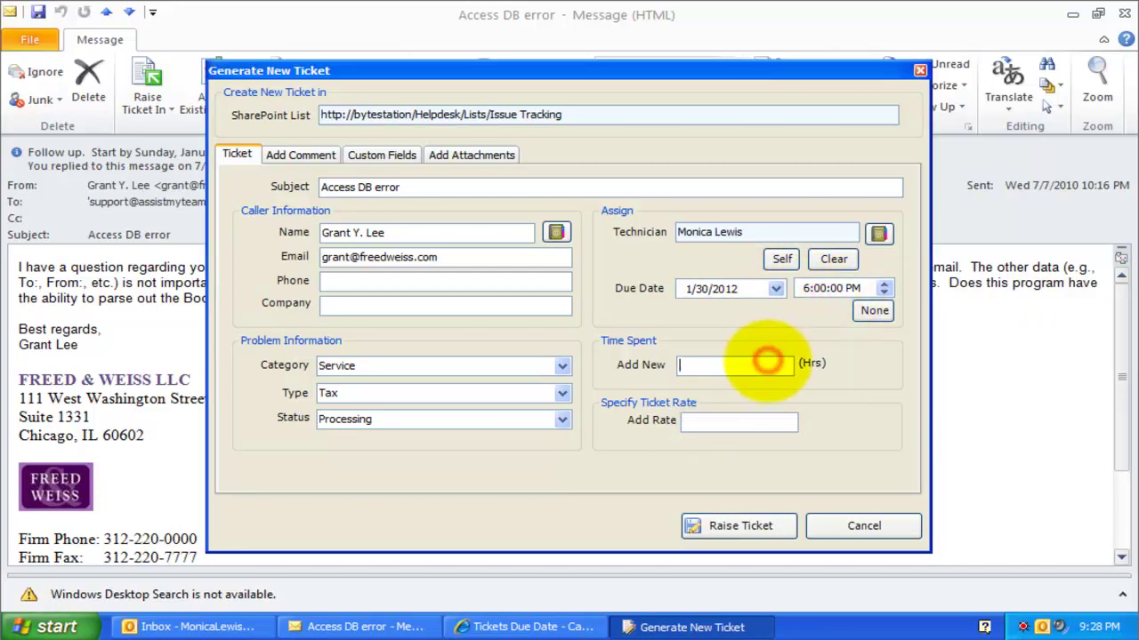
Enter 4 hours of time spent and a ticket rate of 5, and raise the ticket.
text(4)
click(754, 418)
text(5)
click(741, 526)
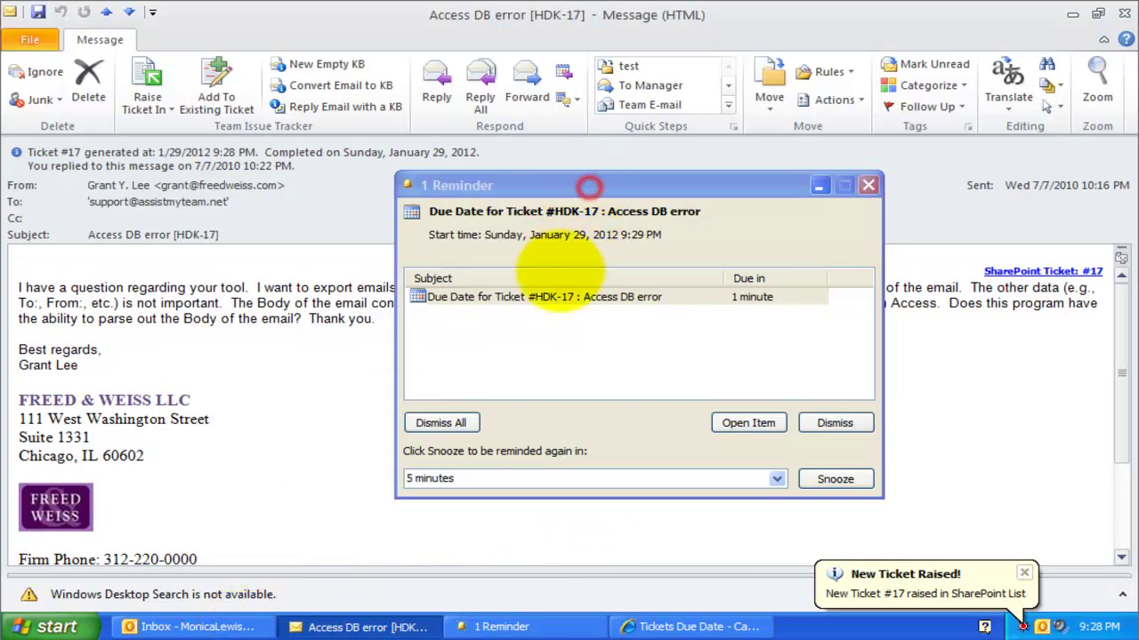
Open the Access DB error ticket's due date appointment from the mailbox calendar and examine its subject.
click(200, 626)
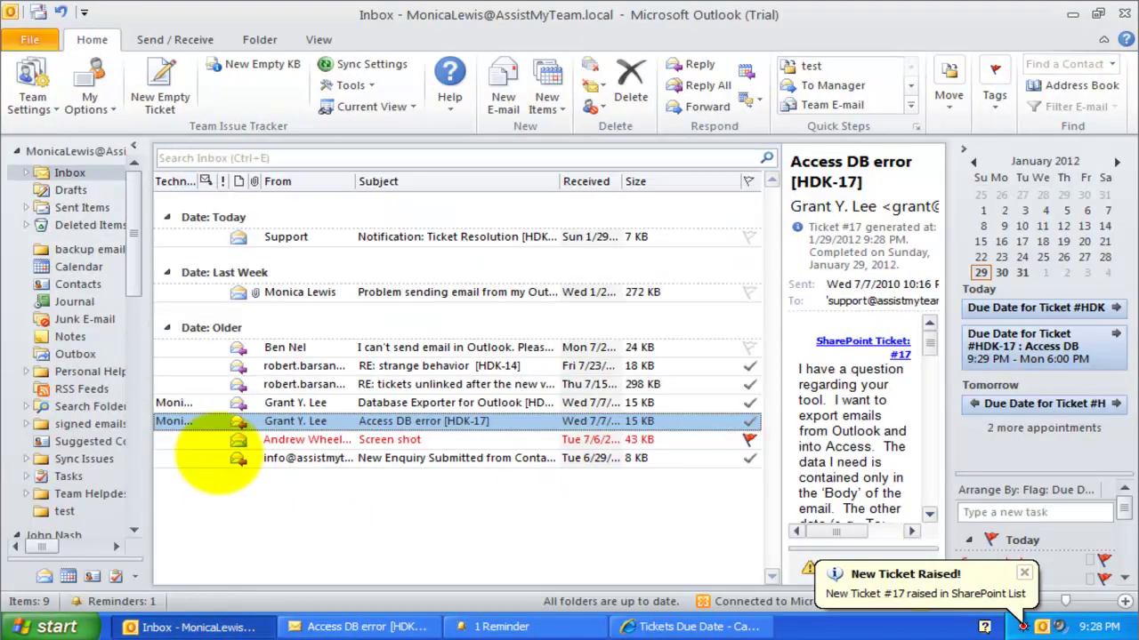
click(79, 268)
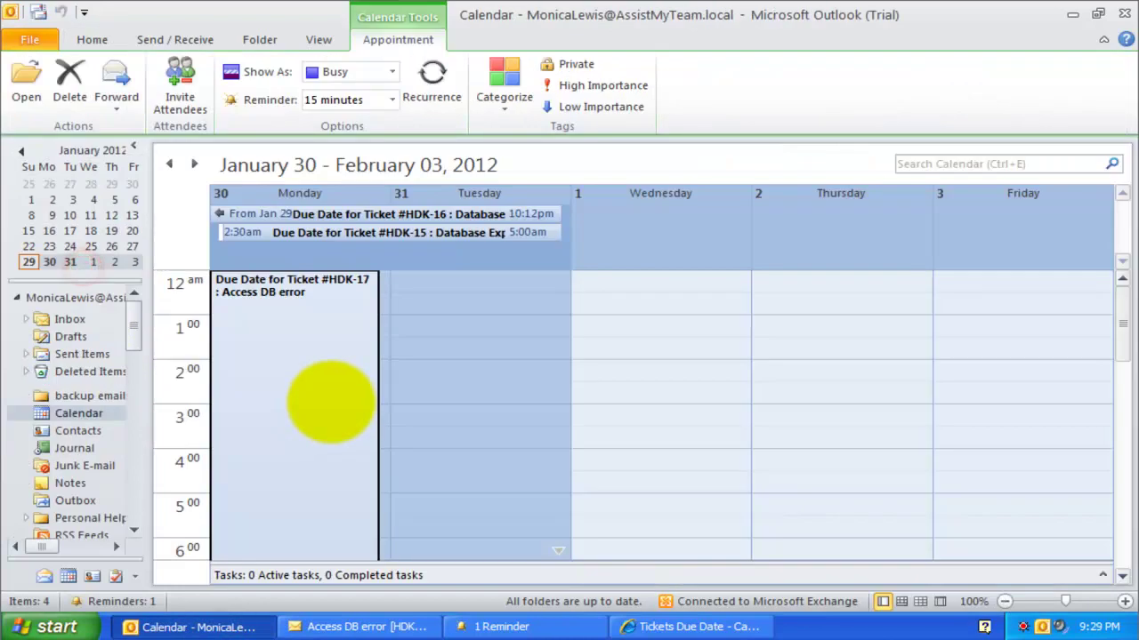
double_click(330, 369)
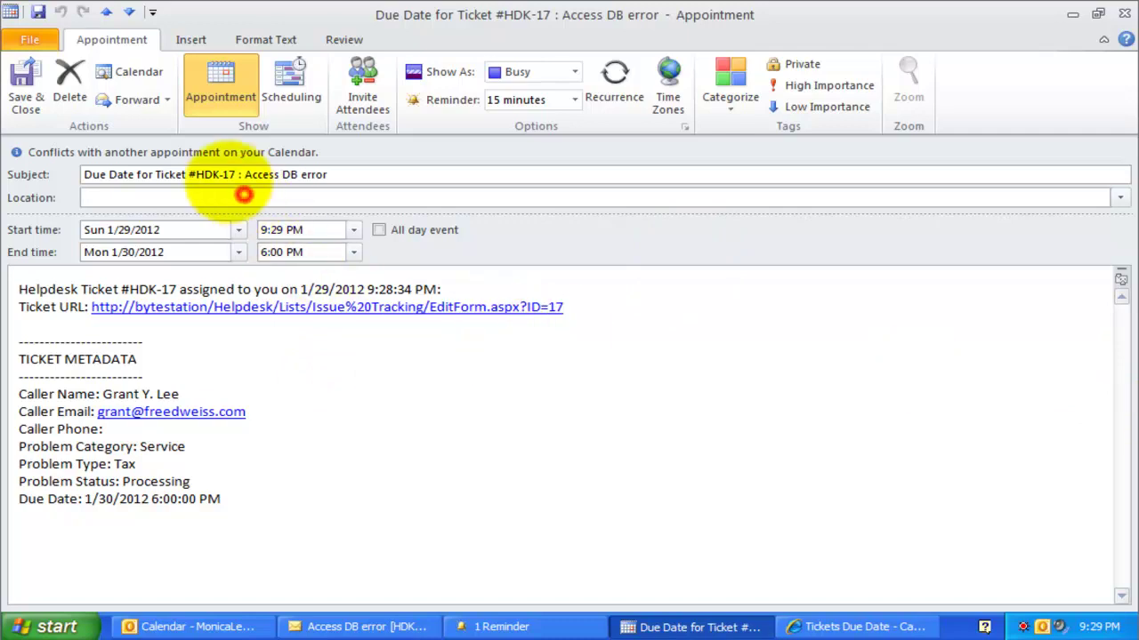
click(233, 174)
drag(233, 175, 391, 174)
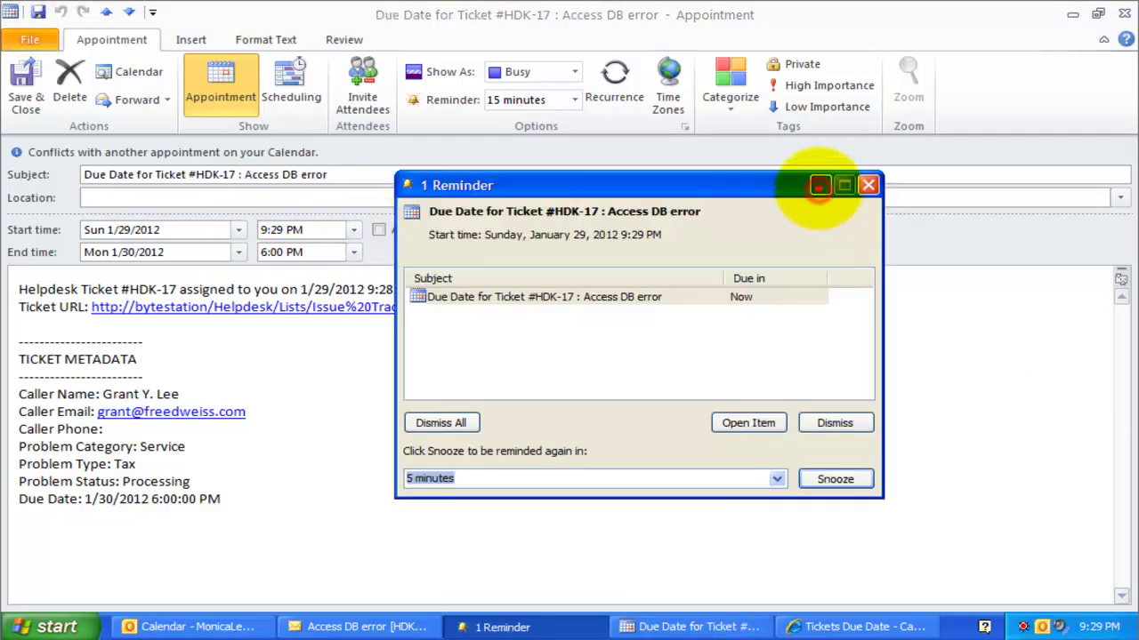
Minimize the reminder window and examine the appointment's start and end times and the ticket details in its body.
click(819, 185)
click(353, 229)
click(353, 230)
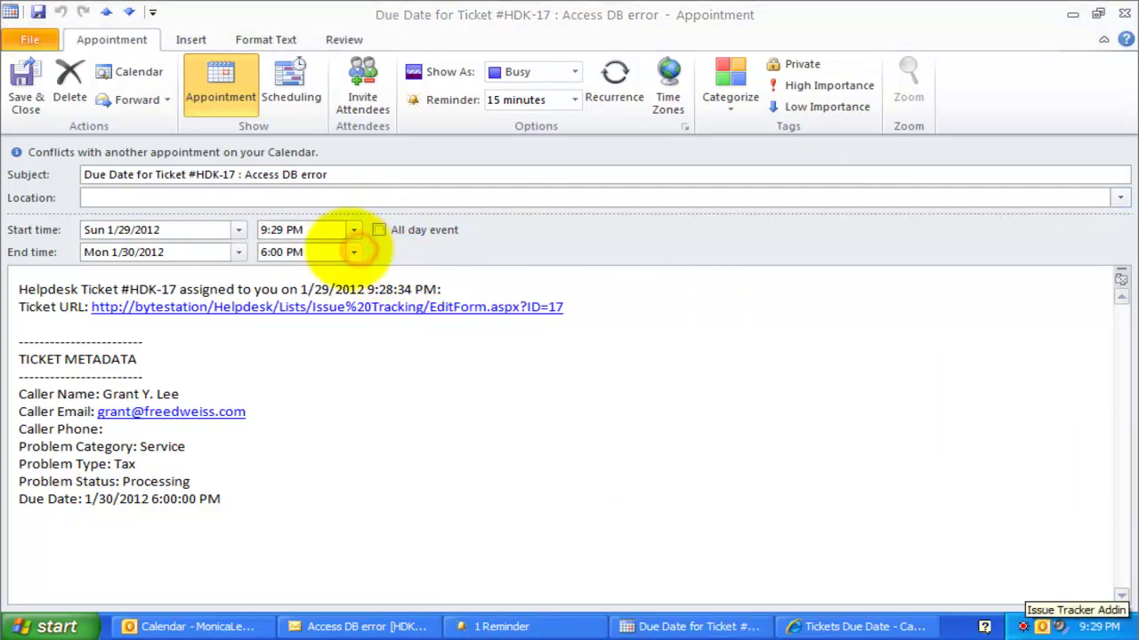
click(353, 252)
scroll(353, 252, up, 1)
click(353, 252)
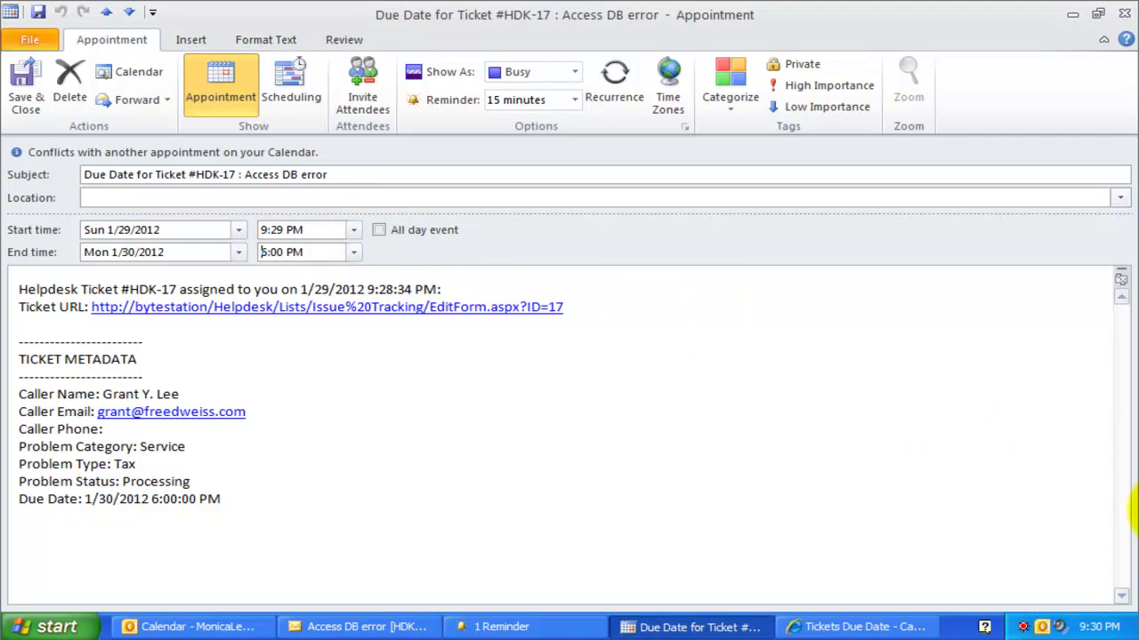
scroll(579, 427, down, 1)
click(363, 407)
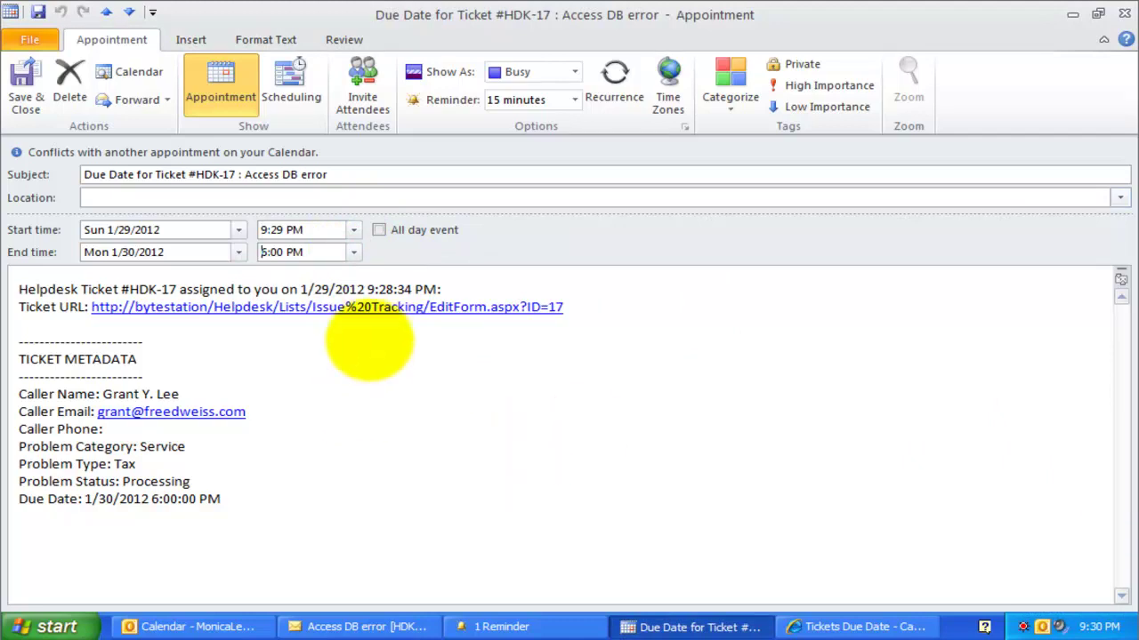
scroll(352, 316, up, 1)
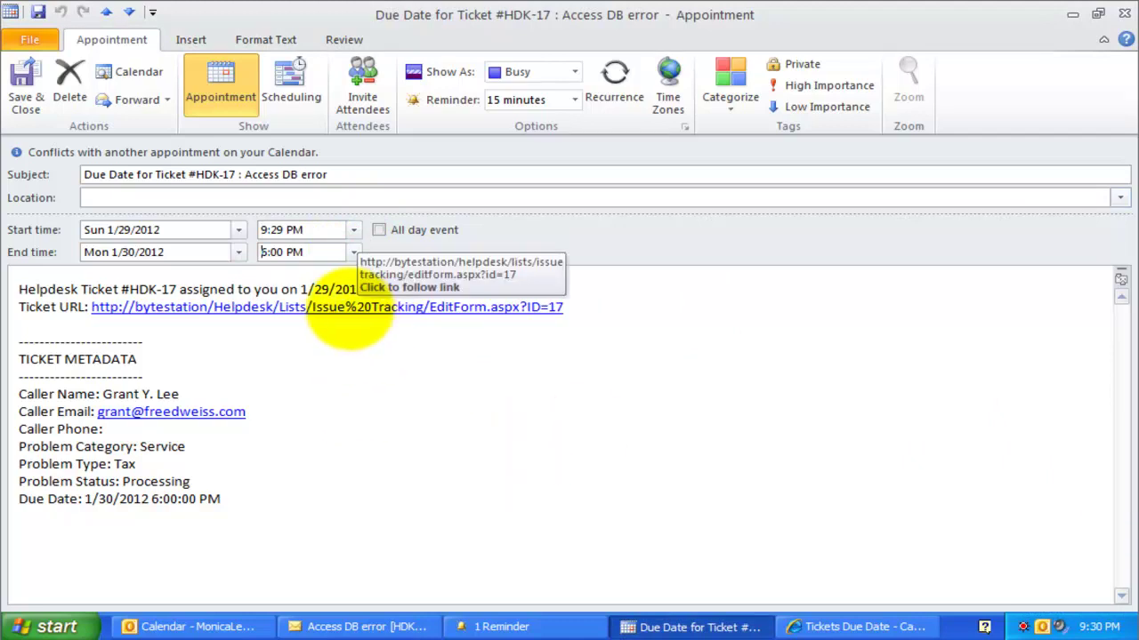
Follow the ticket URL to its SharePoint edit form, look through it, and return to the appointment to examine the ticket metadata.
click(351, 307)
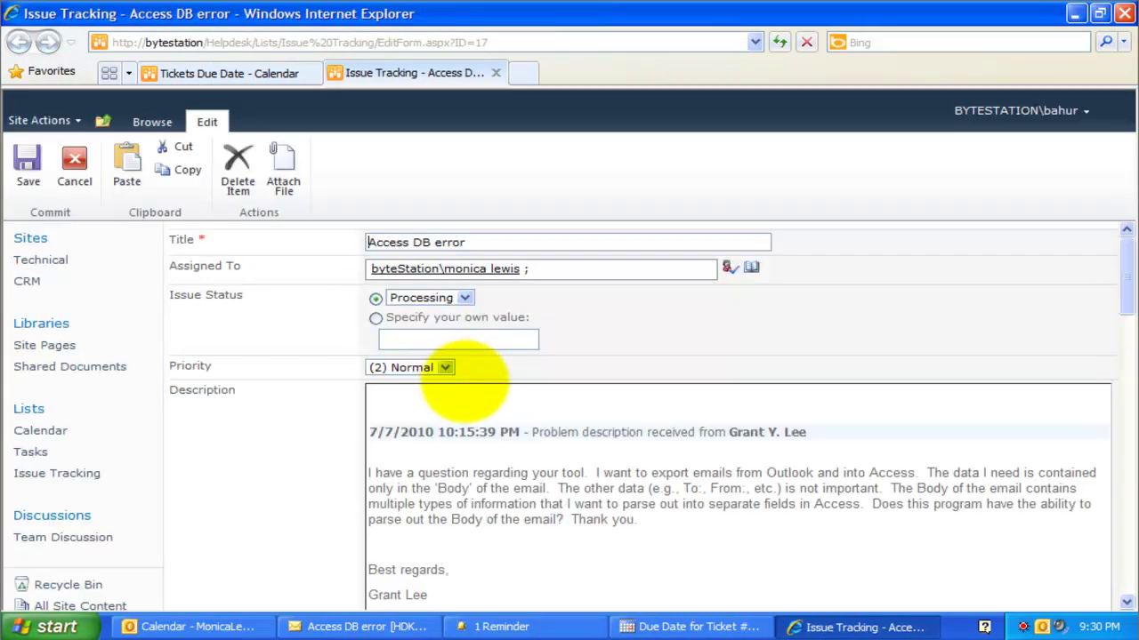
drag(1125, 267, 1121, 554)
key(alt+Tab)
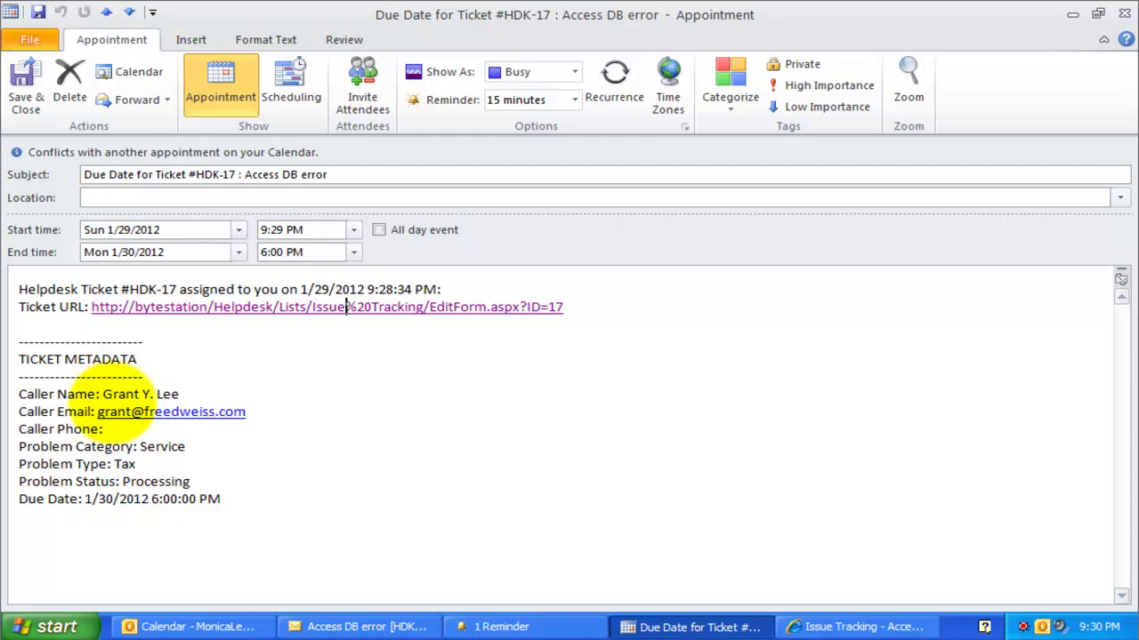
drag(20, 394, 268, 494)
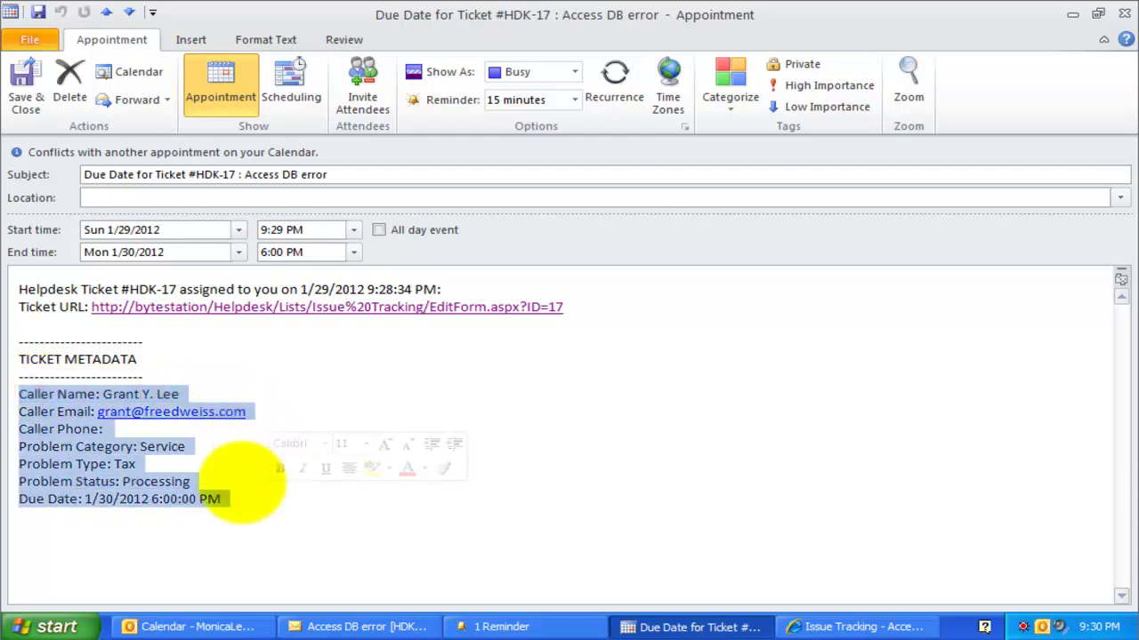
key(Escape)
Edit the Access DB error ticket, set its due time to 9:00:00 PM, and update the ticket.
click(262, 65)
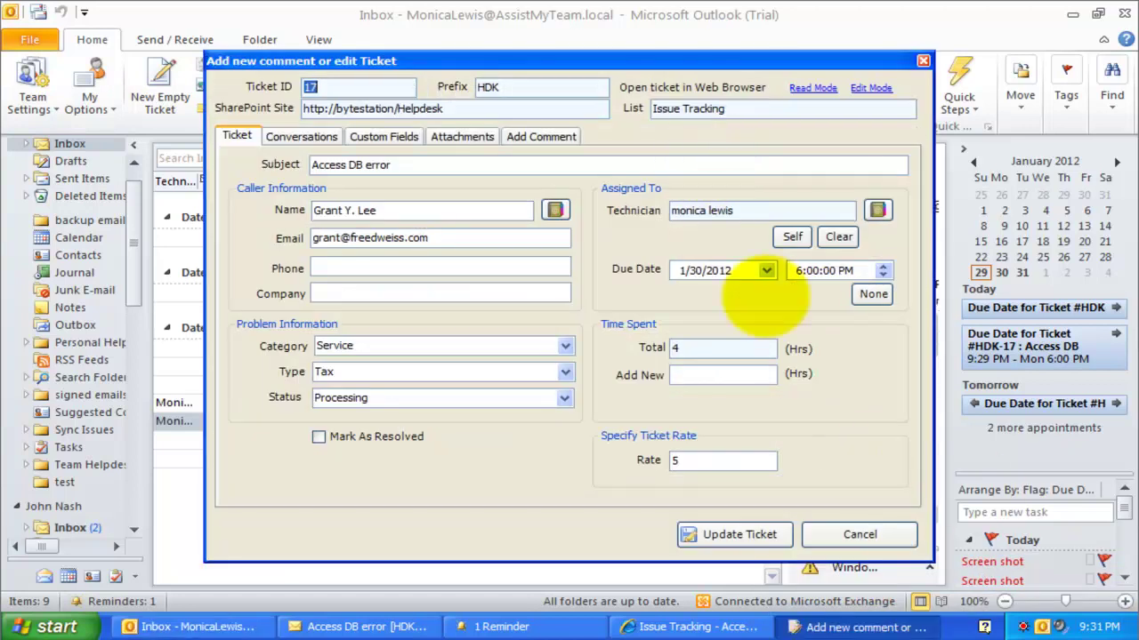
click(792, 274)
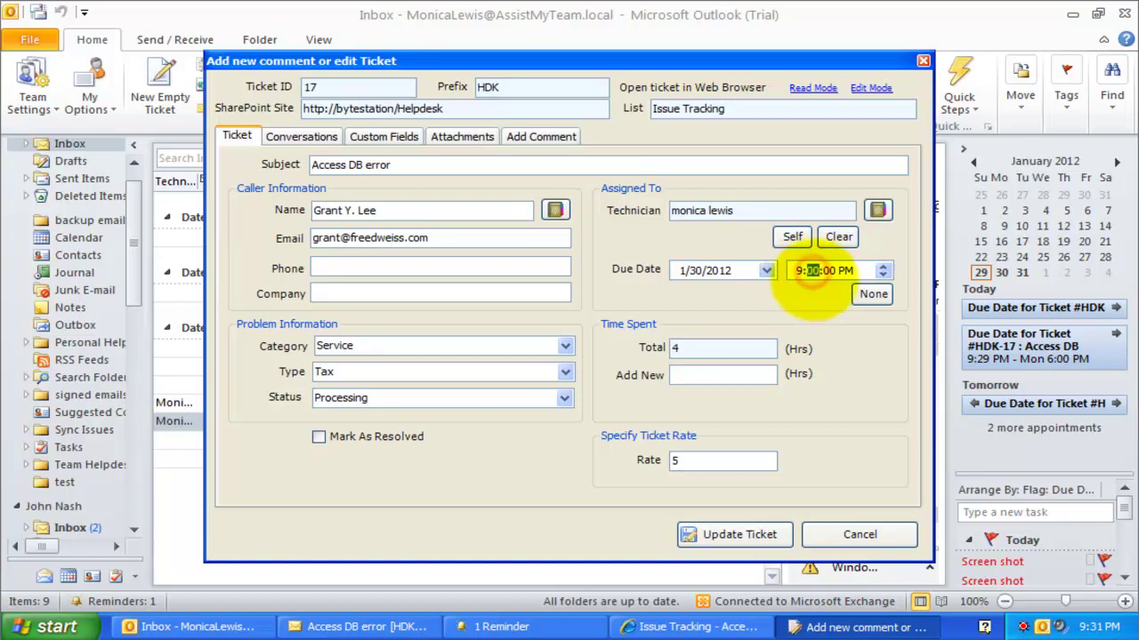
click(736, 535)
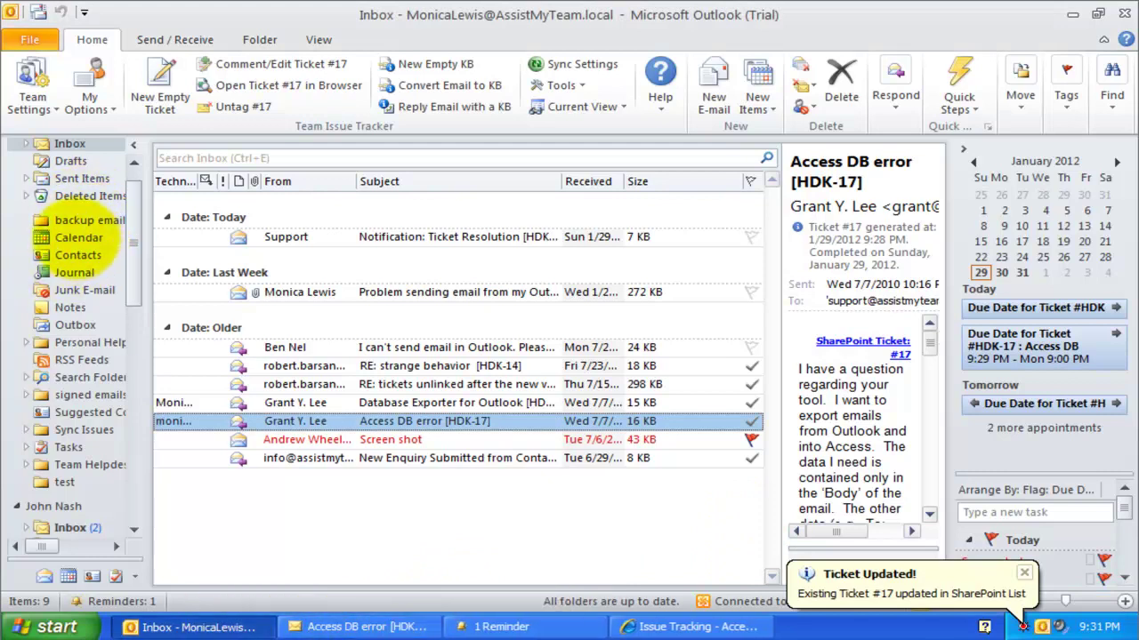
Reopen the ticket's due date appointment from the calendar, check its end time, and close the appointment.
click(80, 237)
double_click(313, 311)
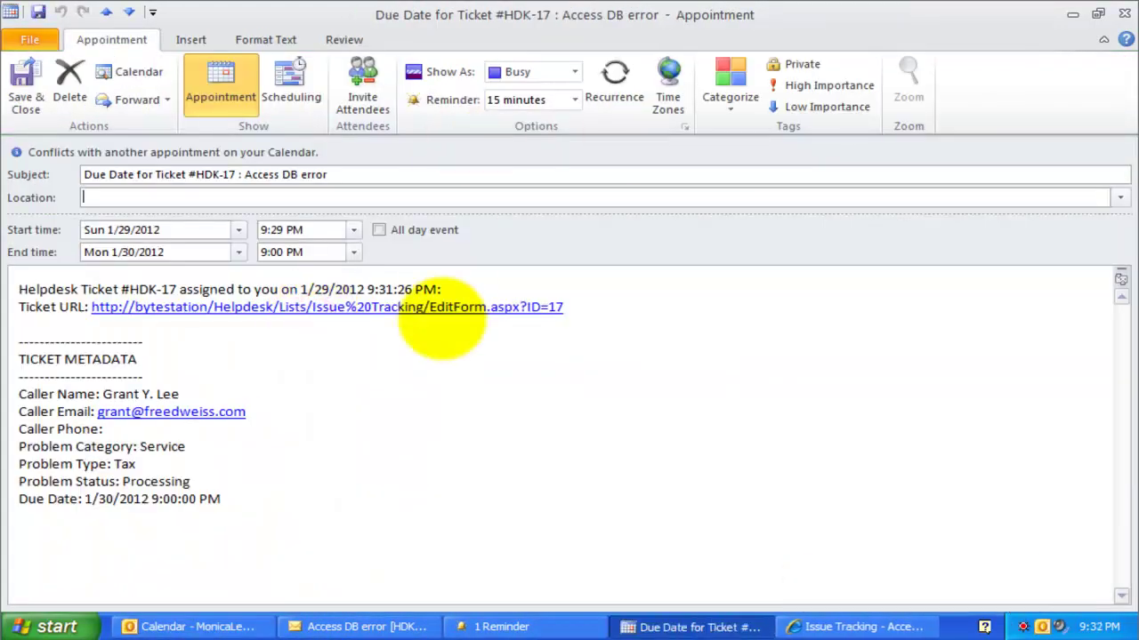
drag(349, 254, 258, 239)
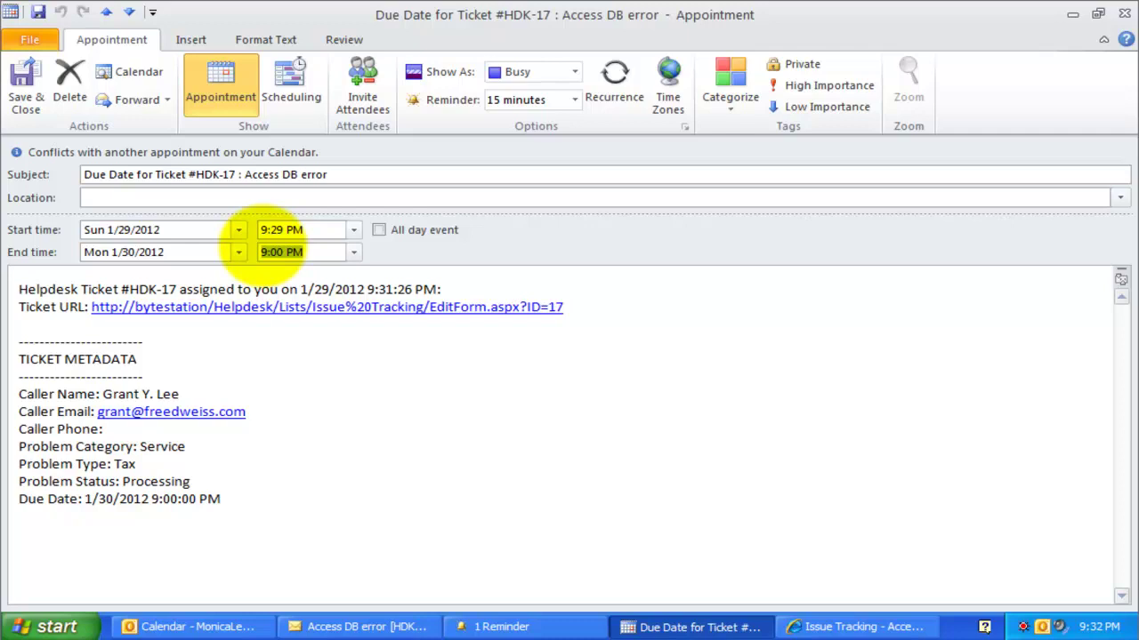
click(1123, 15)
Mark the Access DB error ticket as resolved and update it.
click(259, 64)
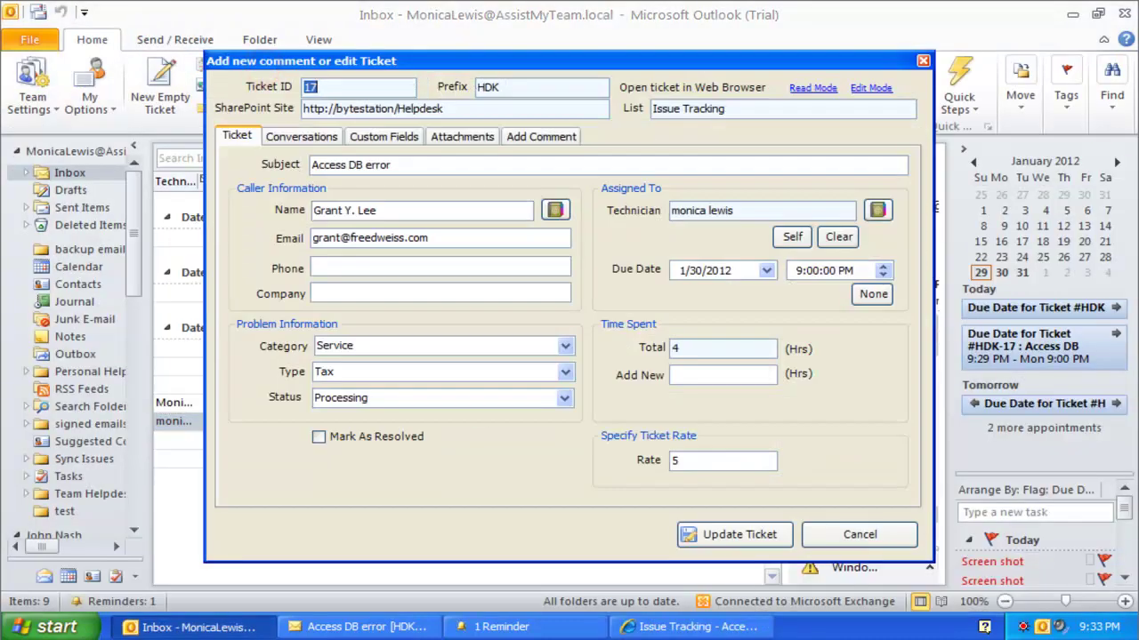
click(378, 440)
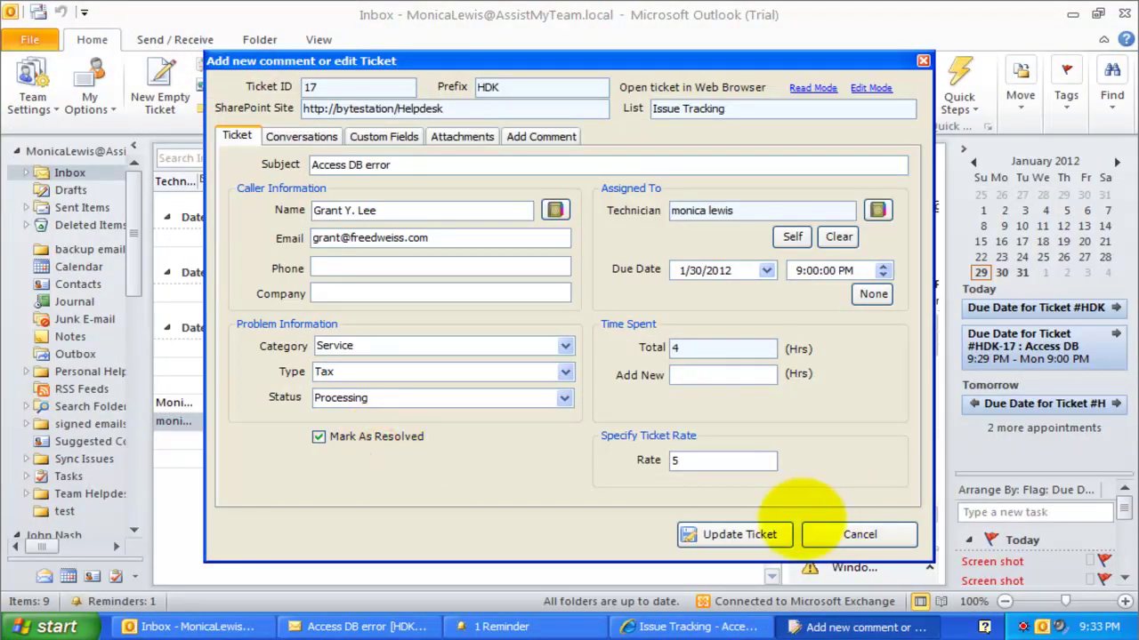
click(757, 534)
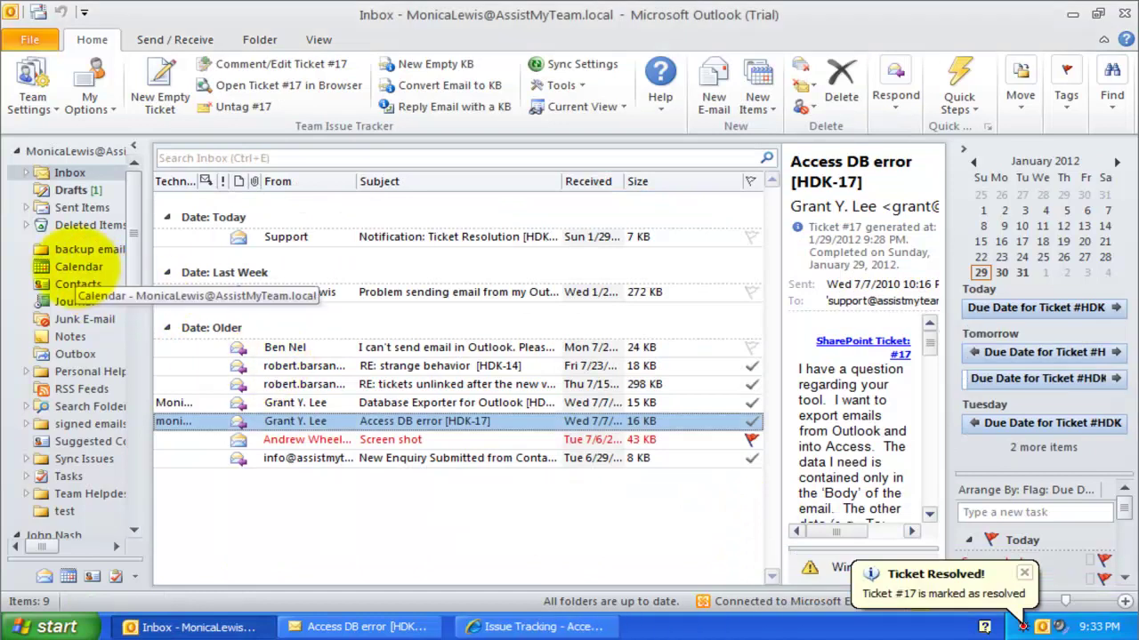
Check the calendar's Monday, January 30 column for the resolved ticket's due date appointment.
click(77, 267)
click(284, 325)
scroll(294, 376, up, 4)
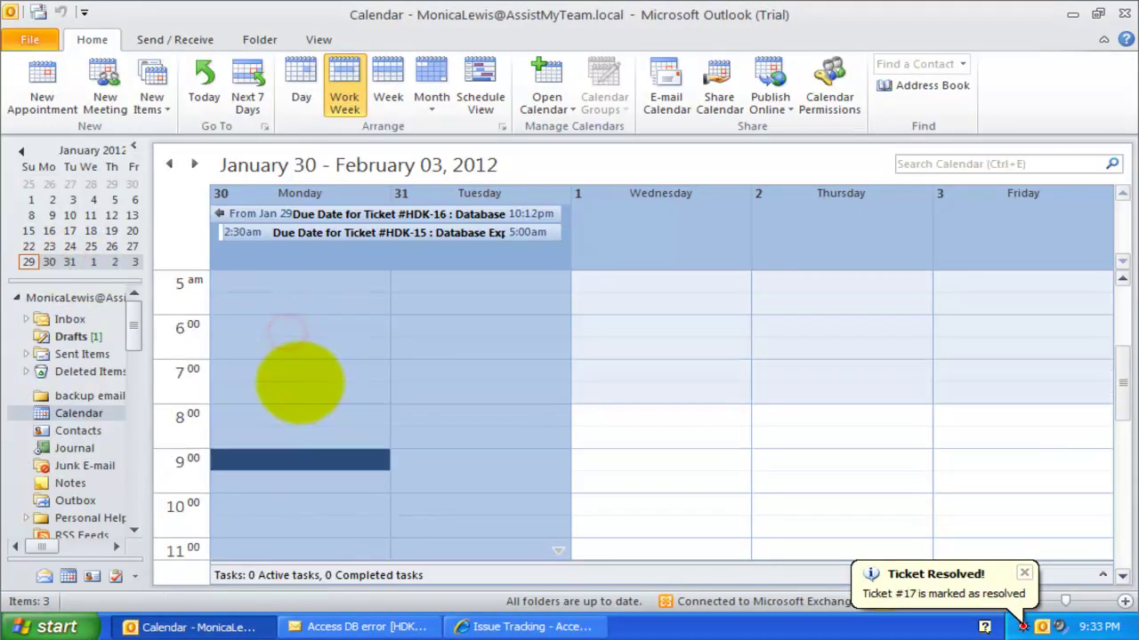
scroll(300, 382, down, 6)
click(328, 449)
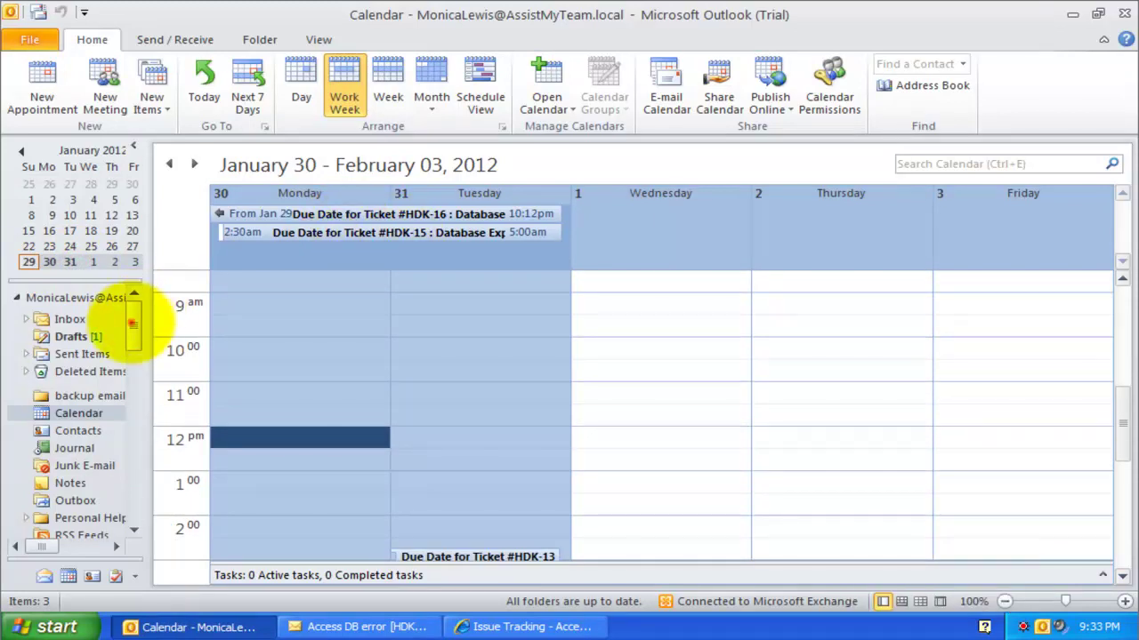
Show the Outlook Today overview and open today's Database Exporter for Outlook due date appointment.
click(131, 323)
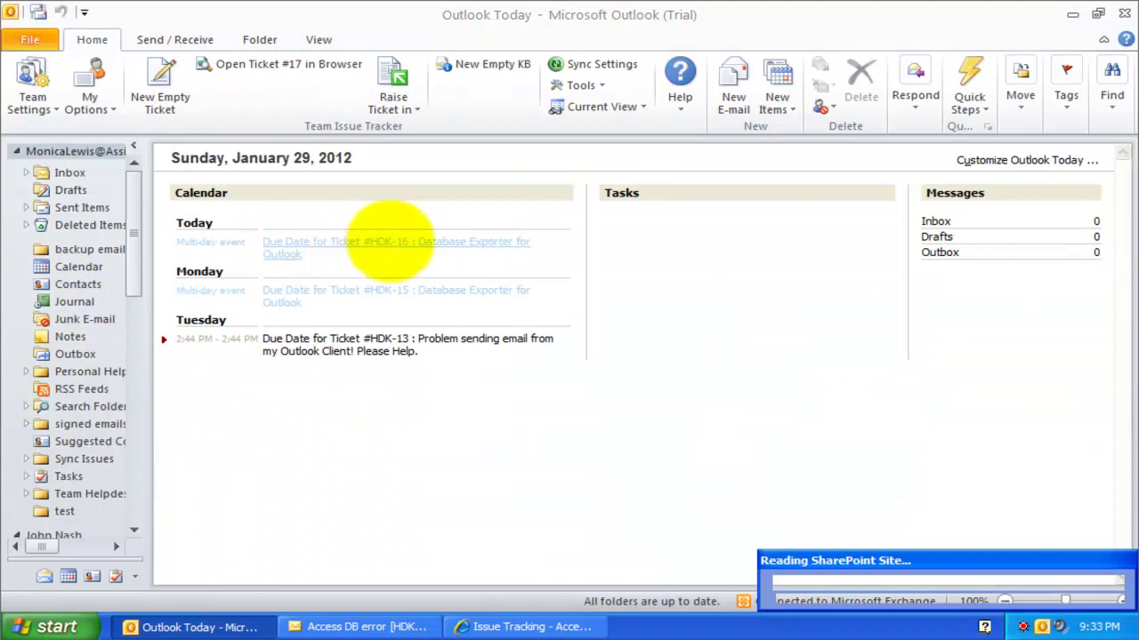
click(391, 242)
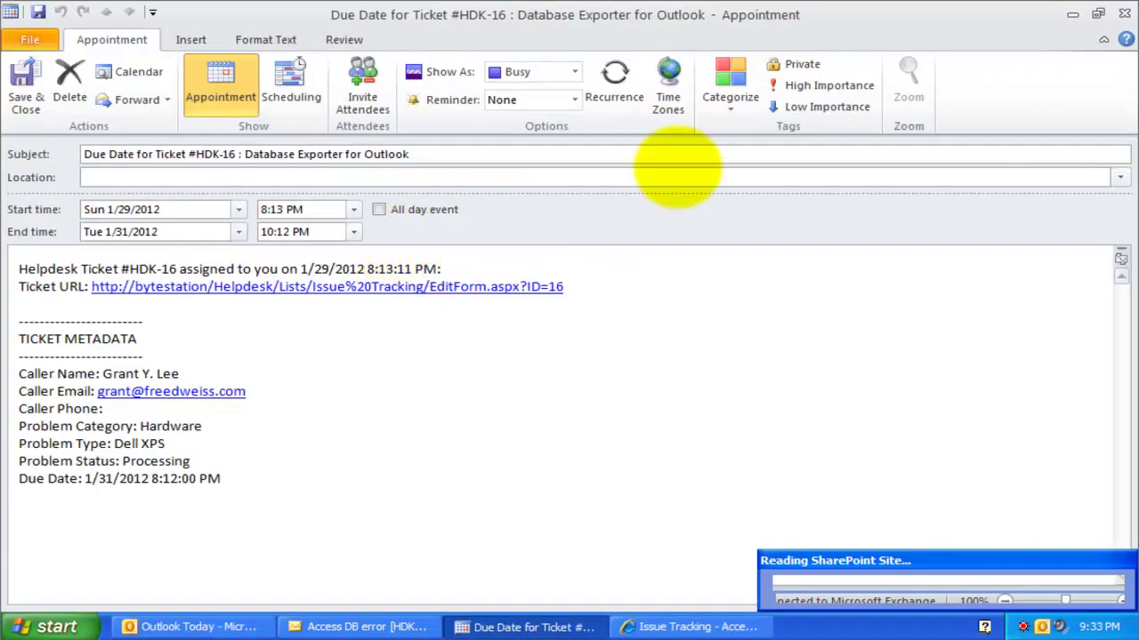
Reopen today's Database Exporter for Outlook due date appointment, set its reminder to 1 minute, and save and close the appointment.
click(1124, 13)
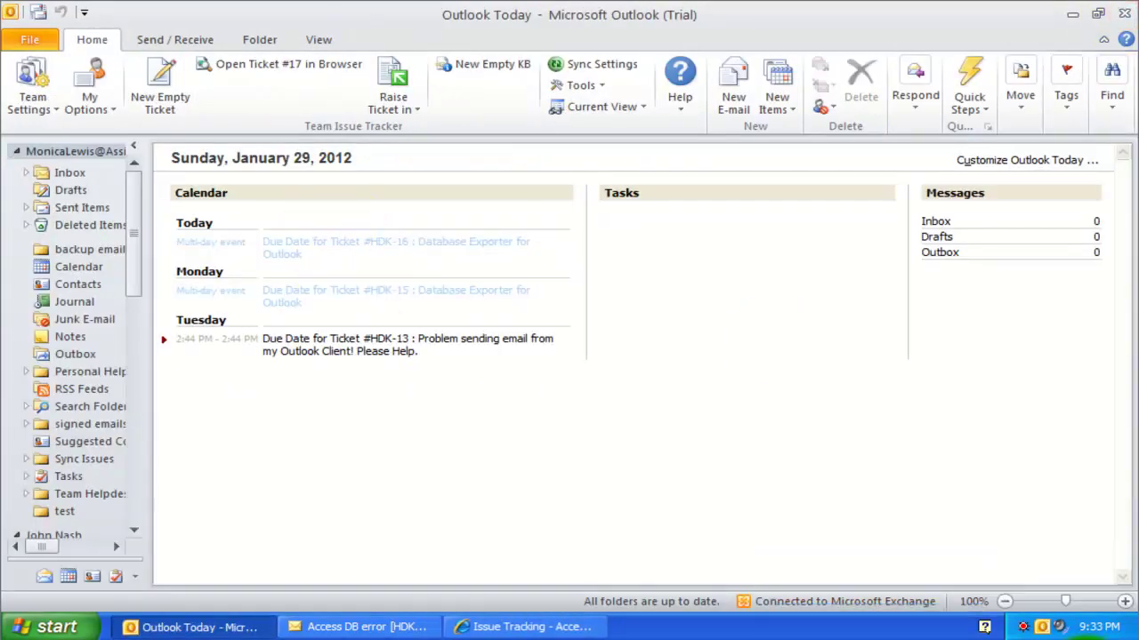
click(435, 240)
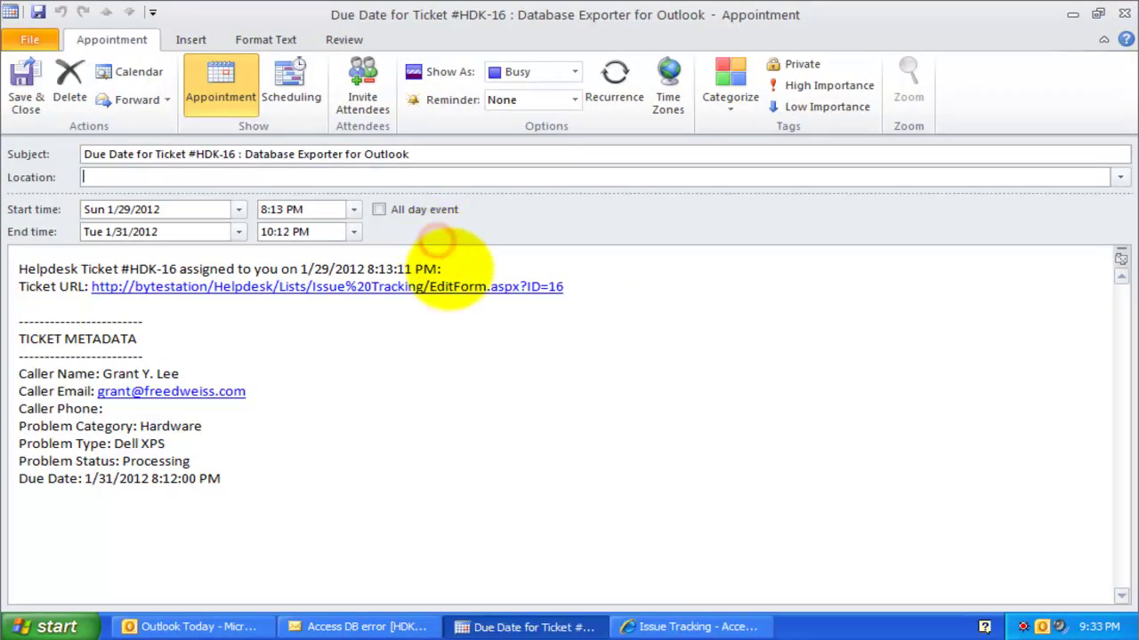
click(308, 348)
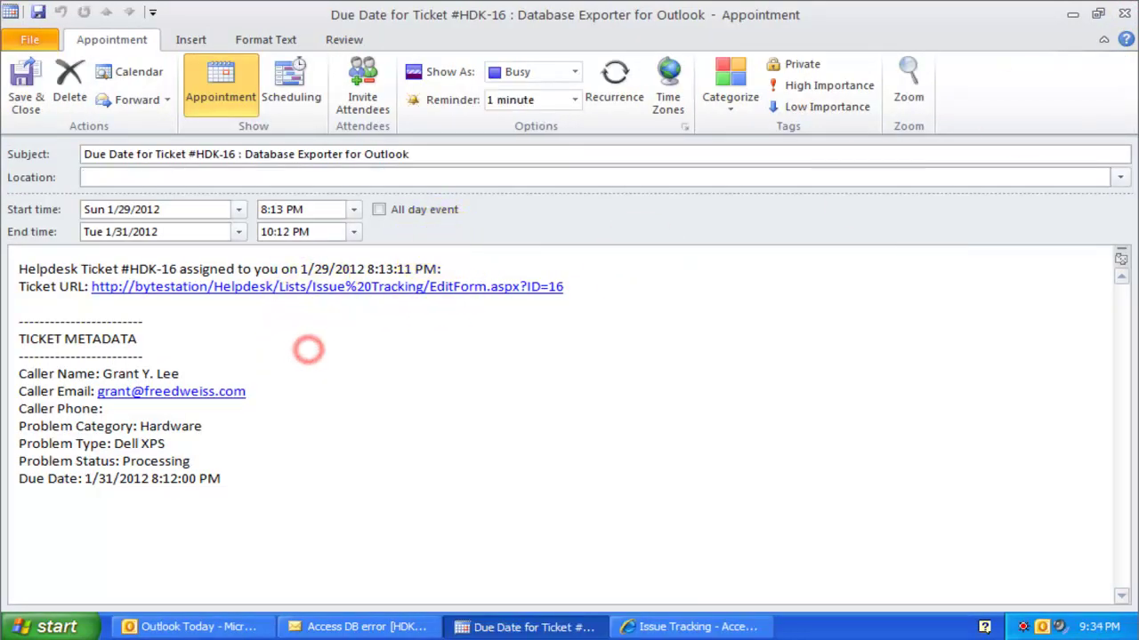
click(958, 347)
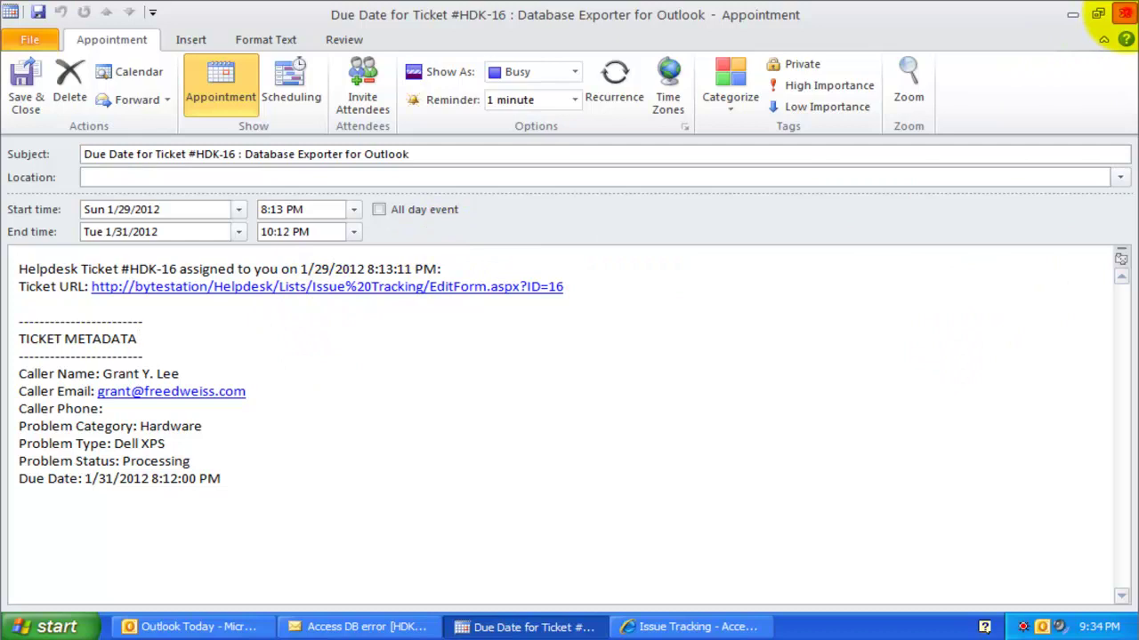
click(1125, 14)
click(569, 369)
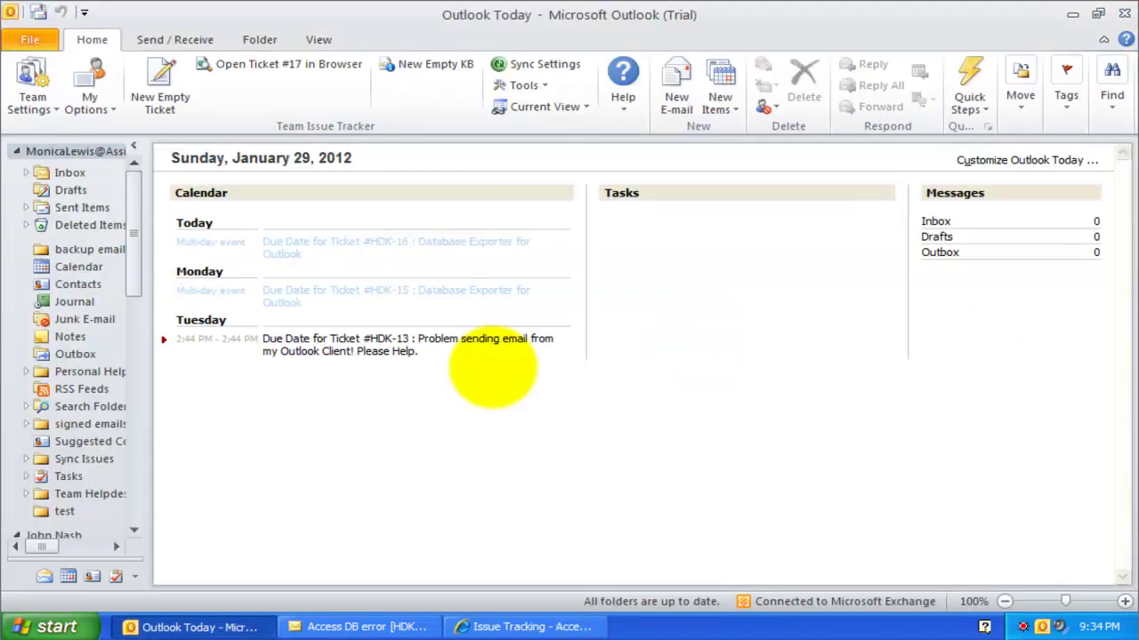
Open the Database Exporter for Outlook due date appointment from its reminder, view it, and close the appointment.
click(533, 625)
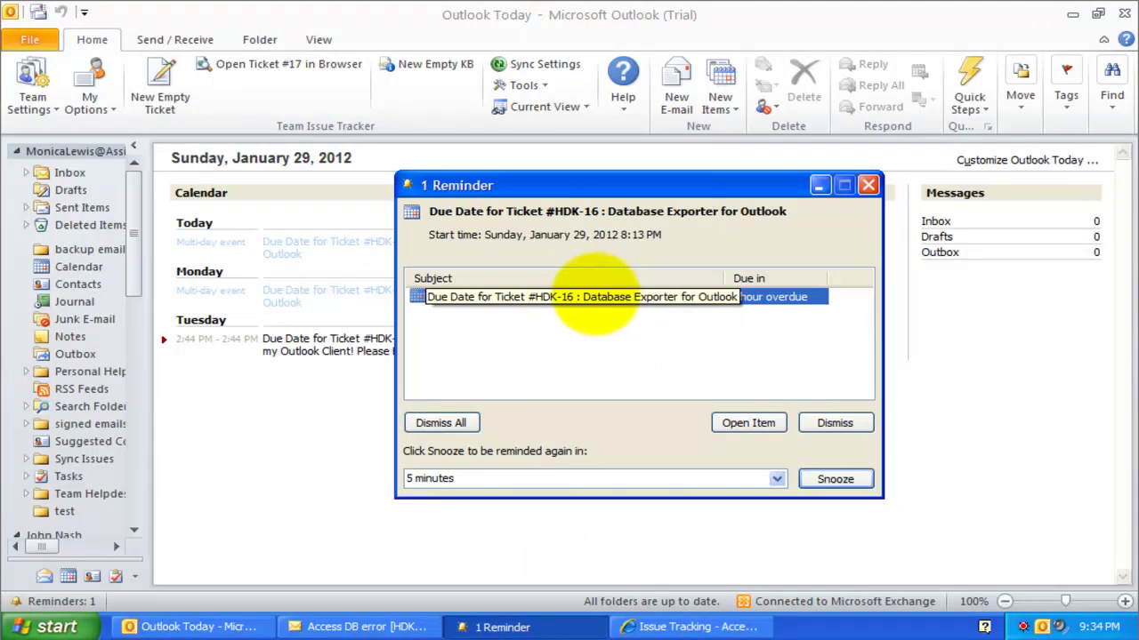
click(594, 318)
click(556, 299)
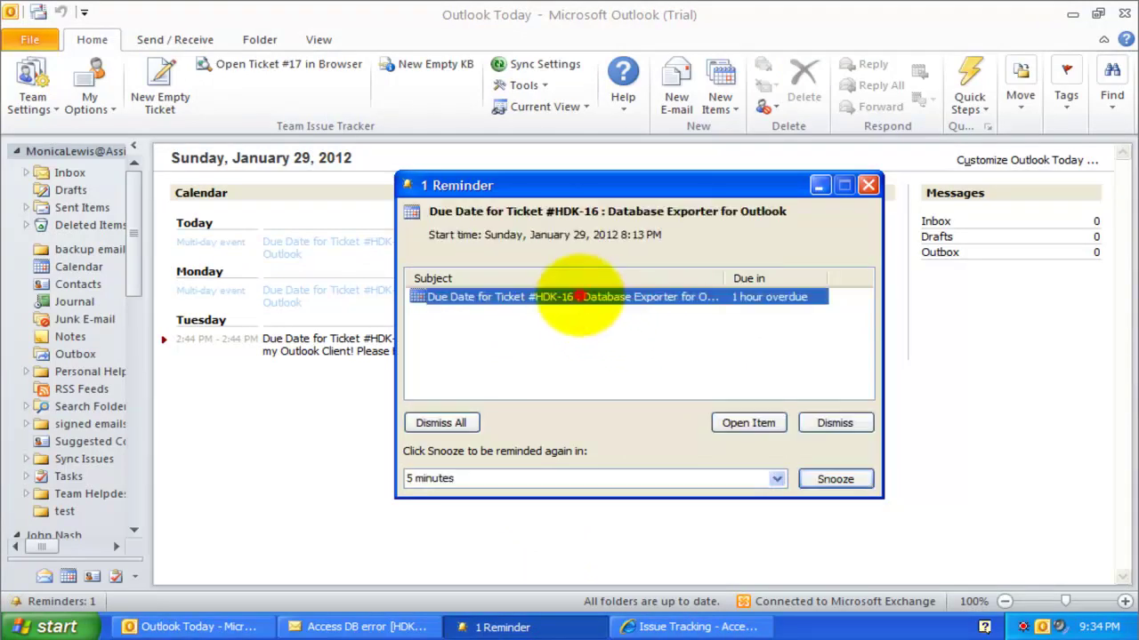
double_click(579, 298)
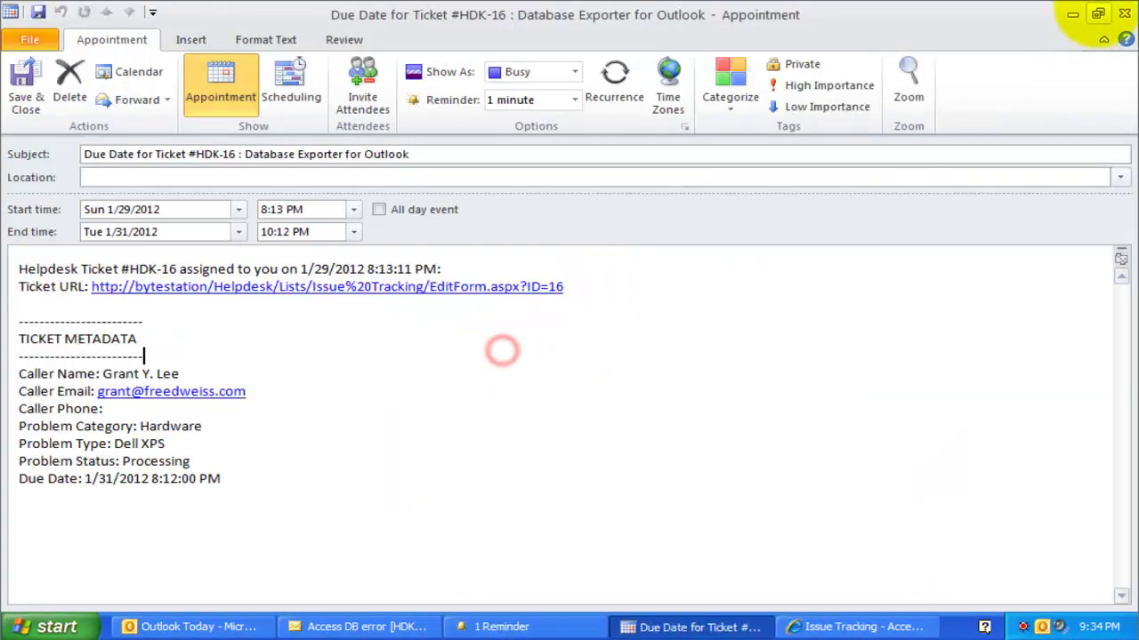
click(1123, 12)
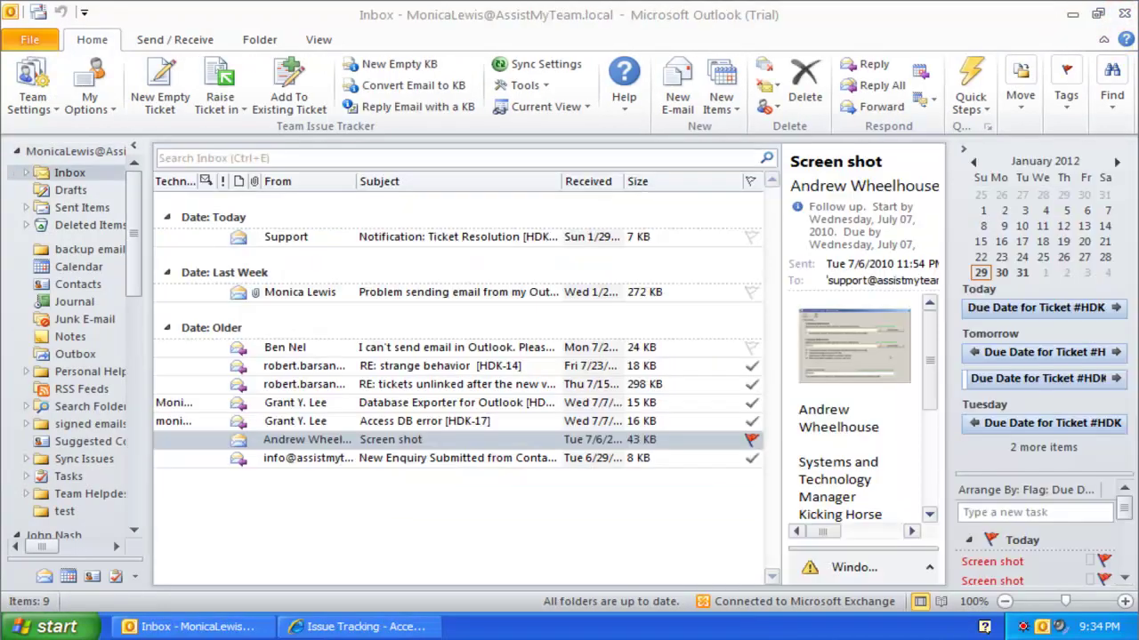
In the Advanced Team Options automation settings, enable maintaining ticket due date schedules in a SharePoint calendar.
click(30, 98)
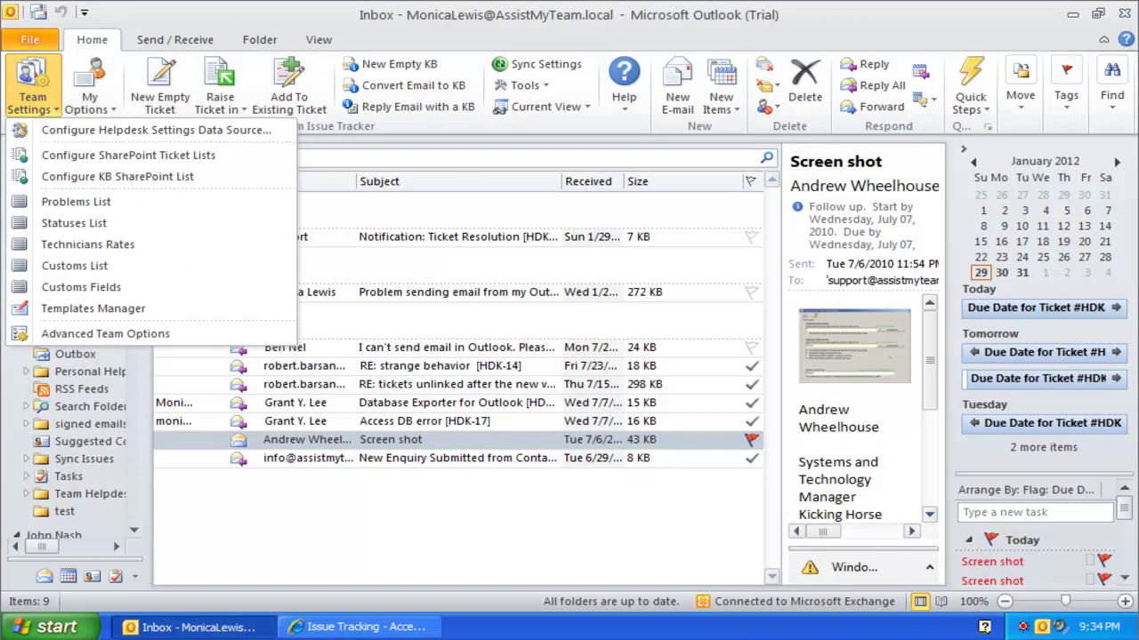
click(182, 334)
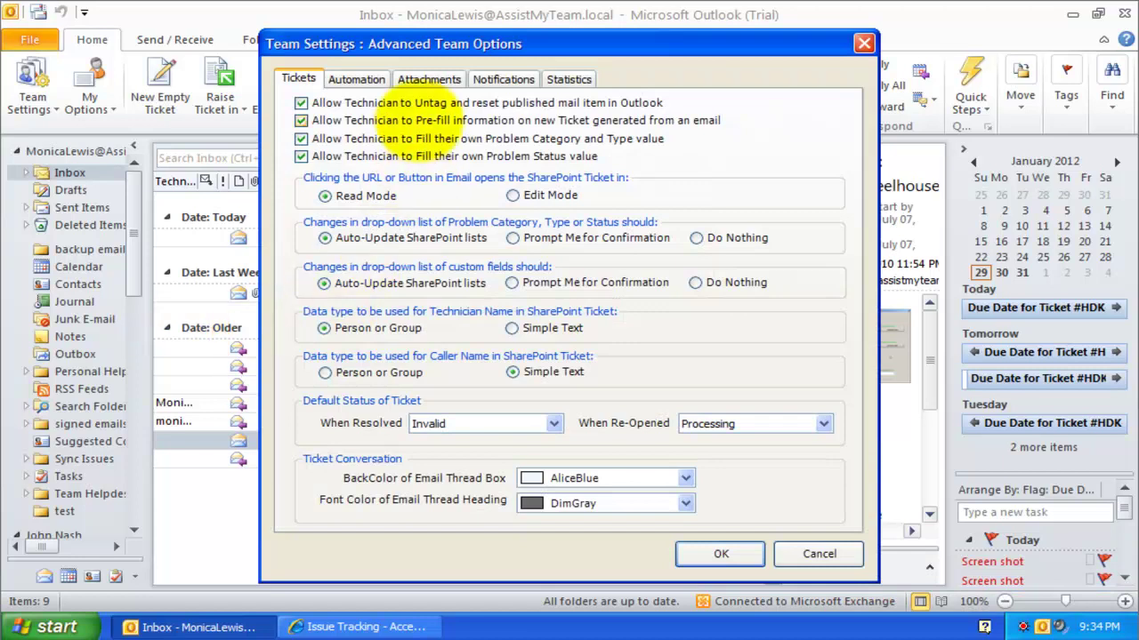
click(356, 79)
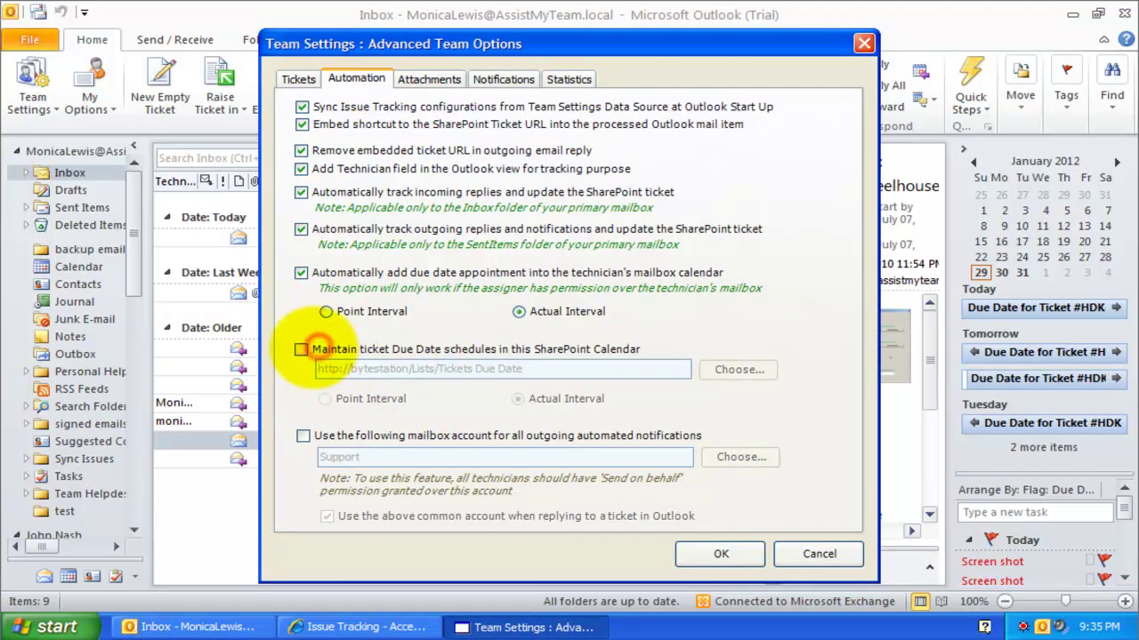
click(313, 349)
click(591, 349)
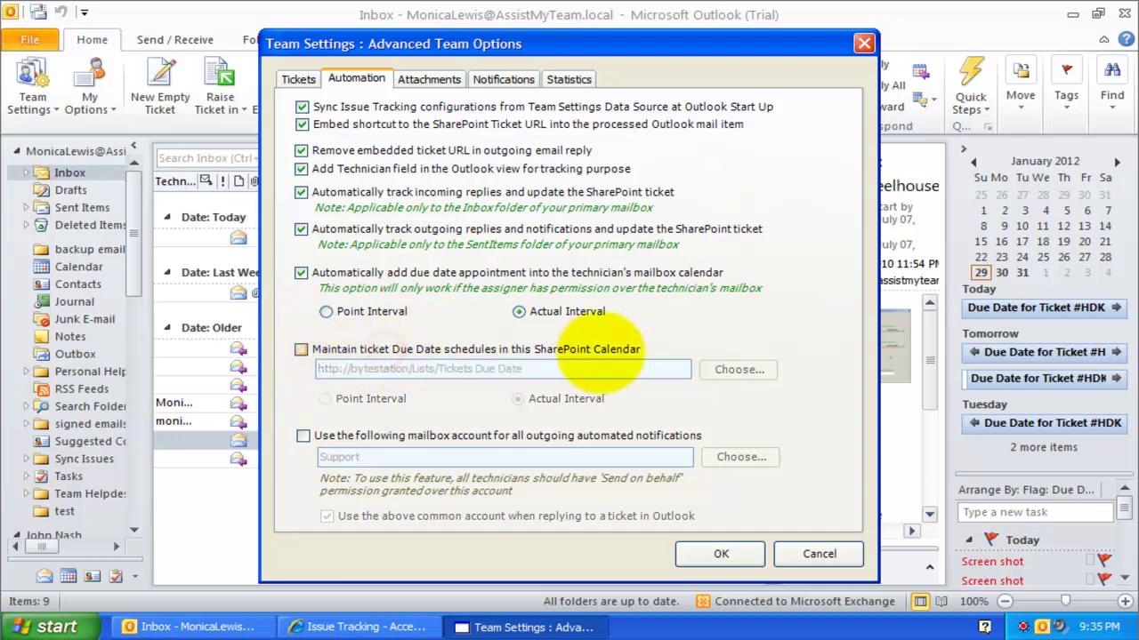
click(445, 353)
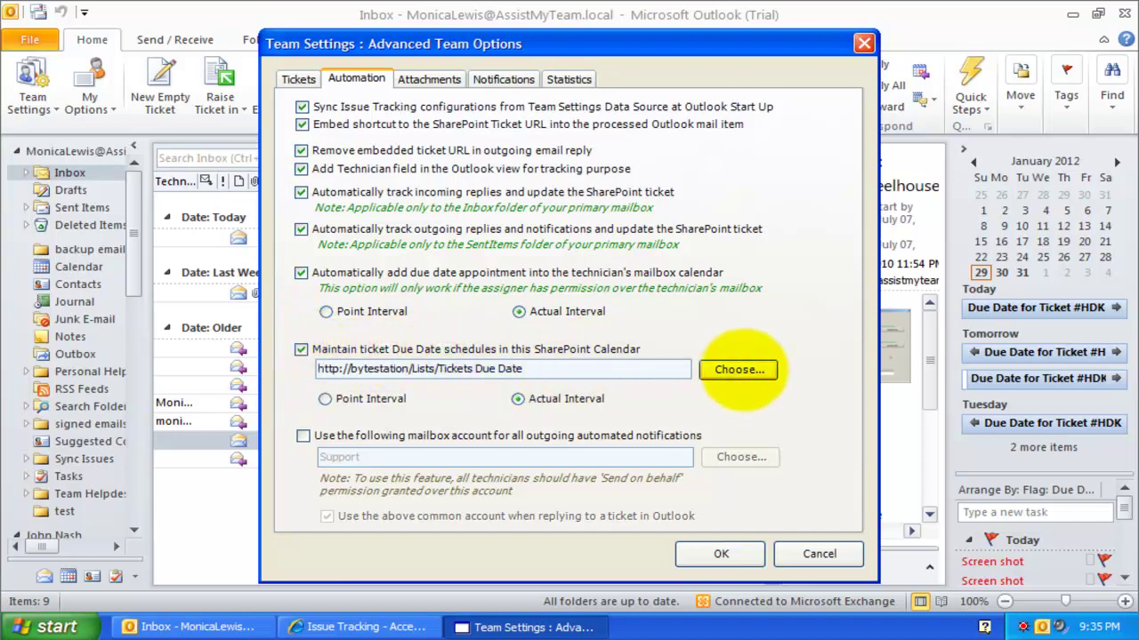
click(738, 369)
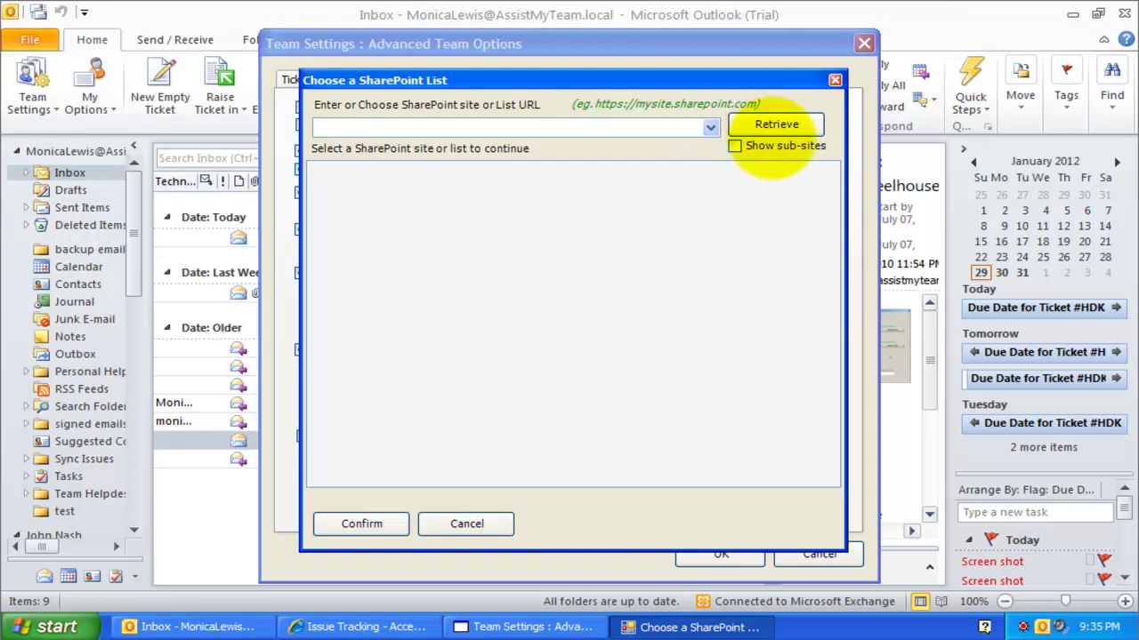
click(710, 127)
click(684, 139)
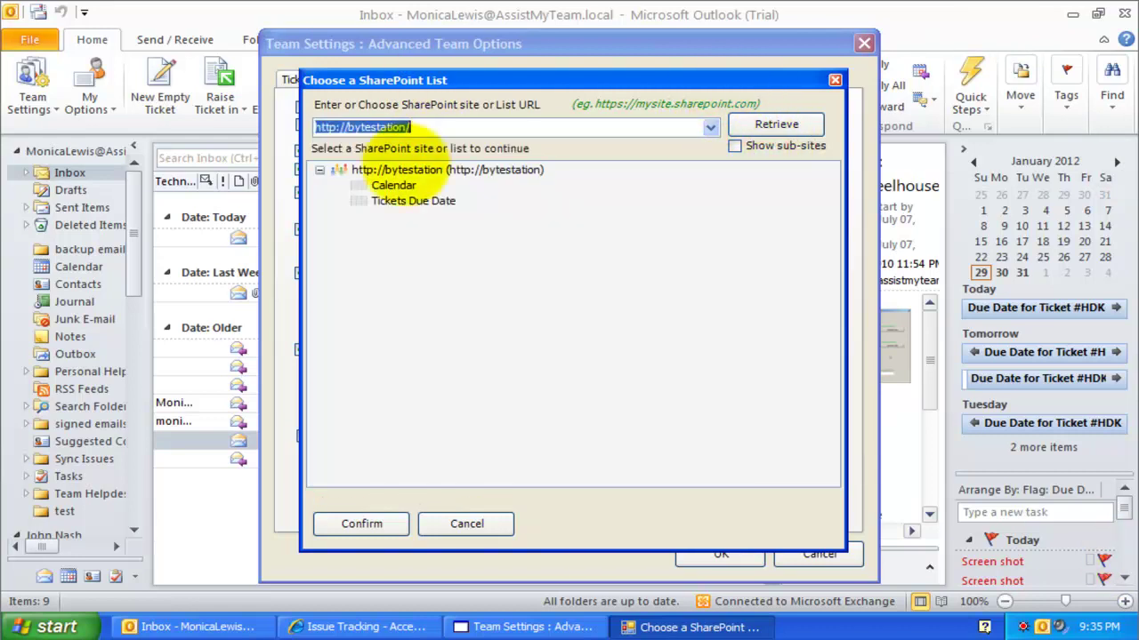
click(416, 202)
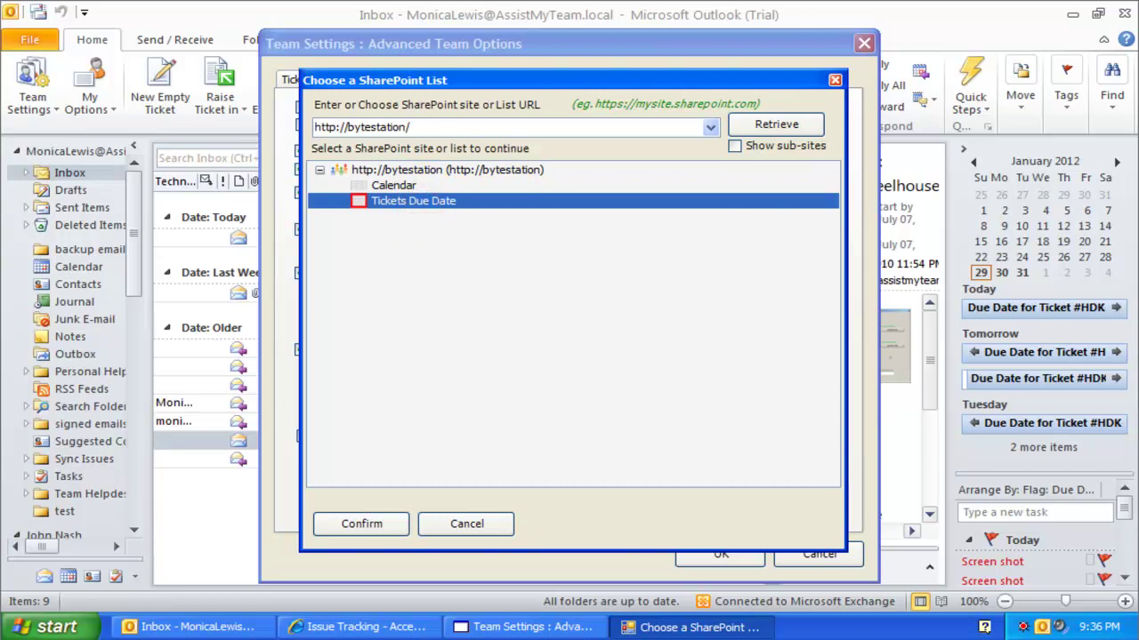
click(378, 526)
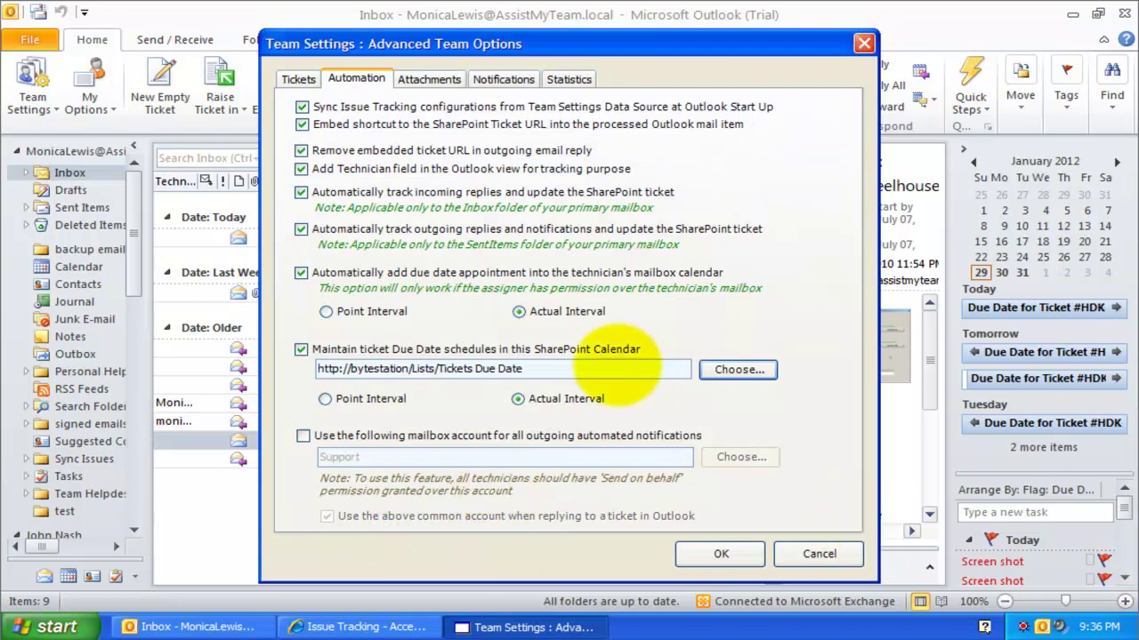
drag(531, 368, 348, 368)
click(720, 553)
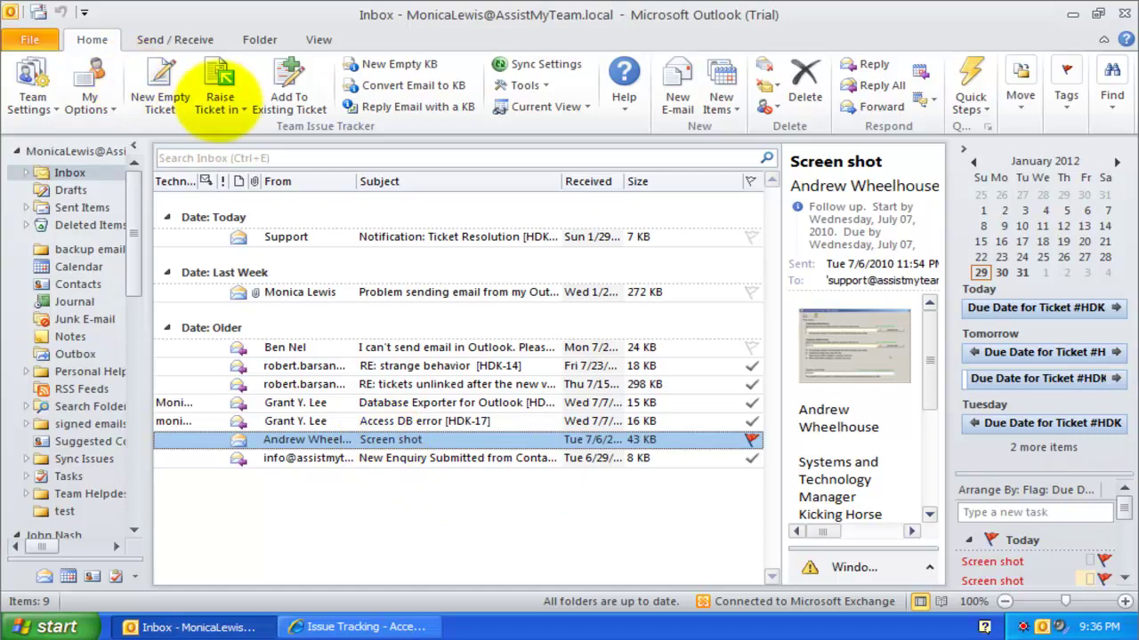
Raise a ticket from the Screen shot email with due date 1/30/2012 6:00:00 PM, caller's phone, company Apple, category Service, type Tax and status Processing.
click(220, 94)
click(320, 173)
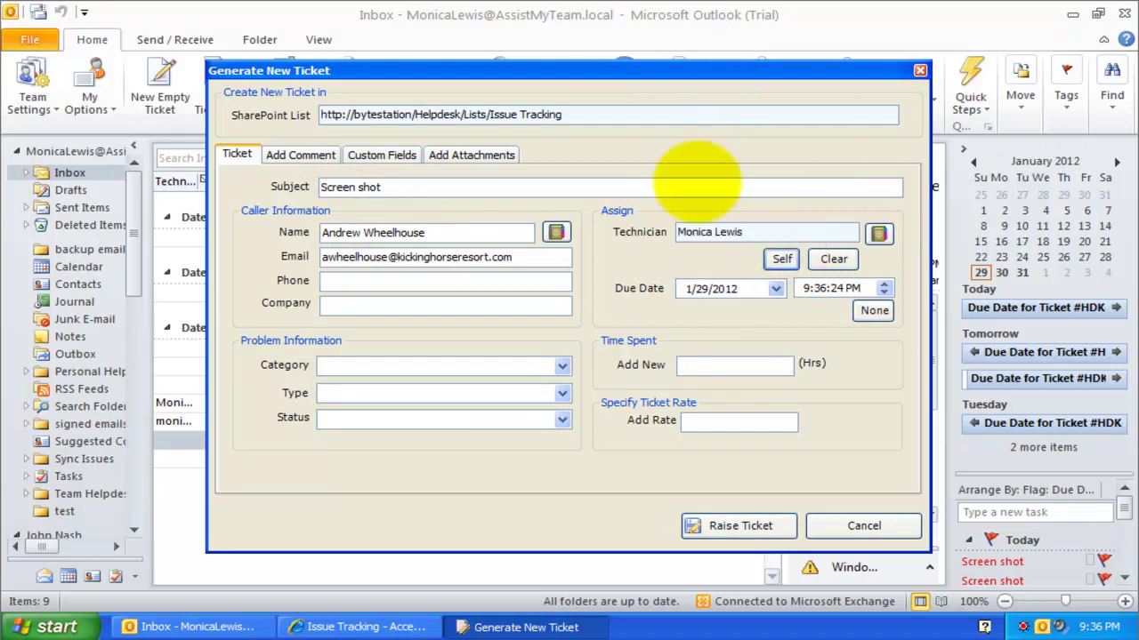
click(774, 286)
click(717, 424)
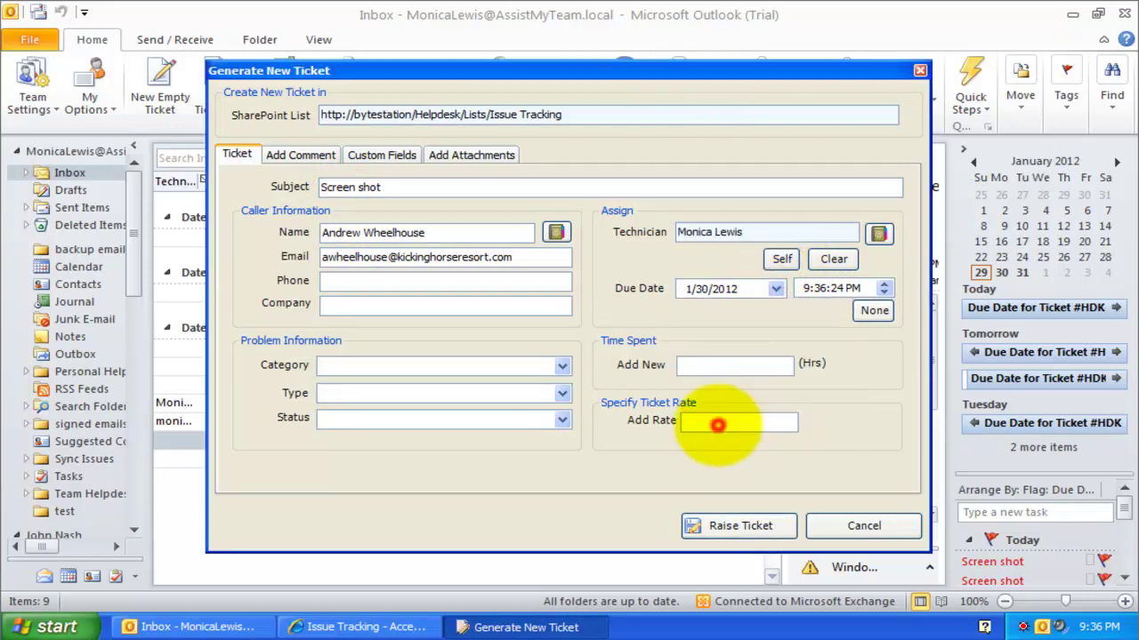
text(6:00:00)
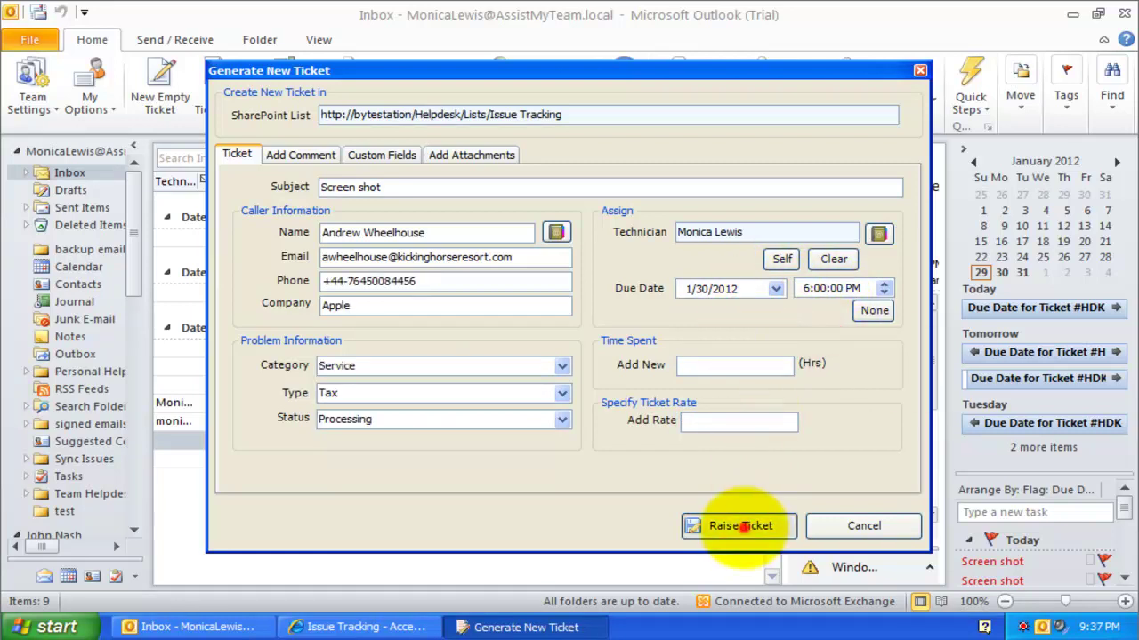
click(742, 526)
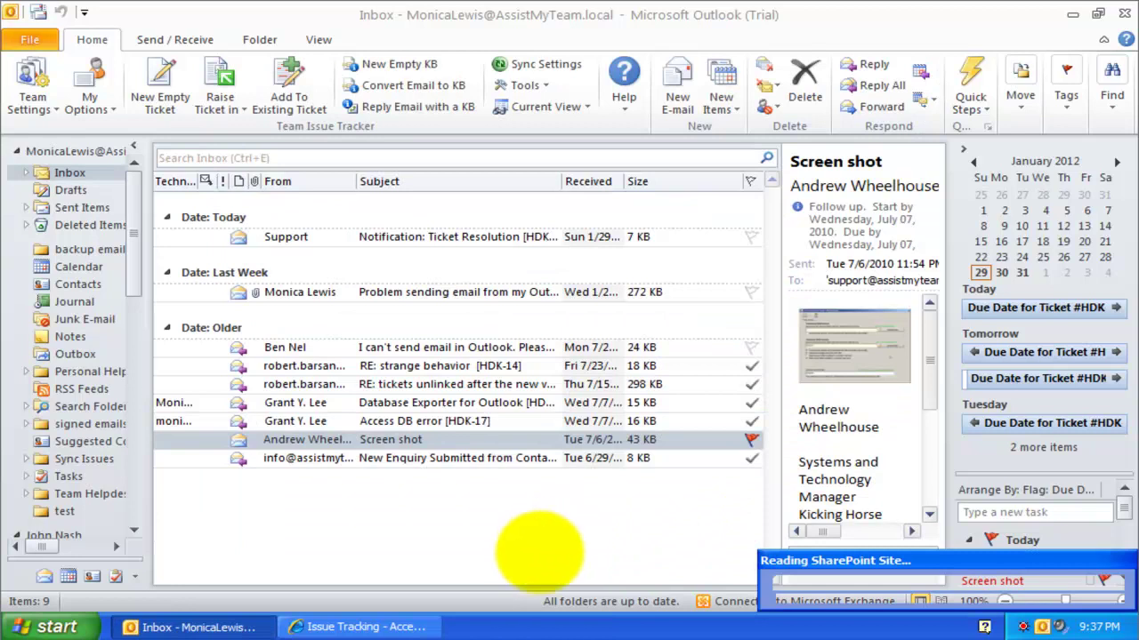
Open the Screen shot email from which the new ticket was raised.
click(369, 627)
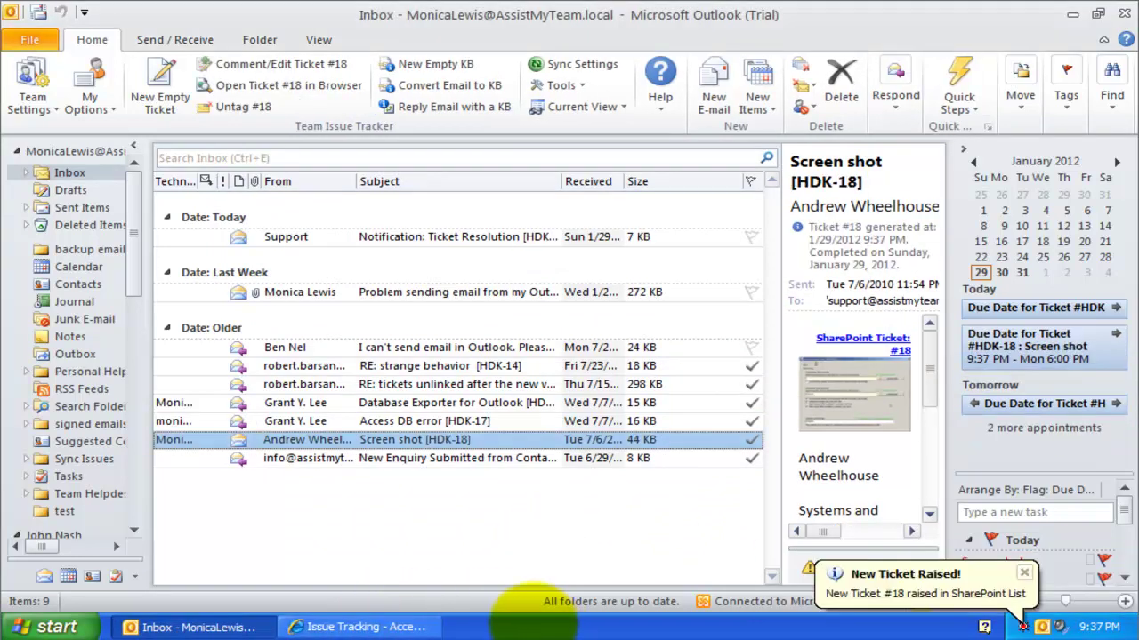
click(437, 418)
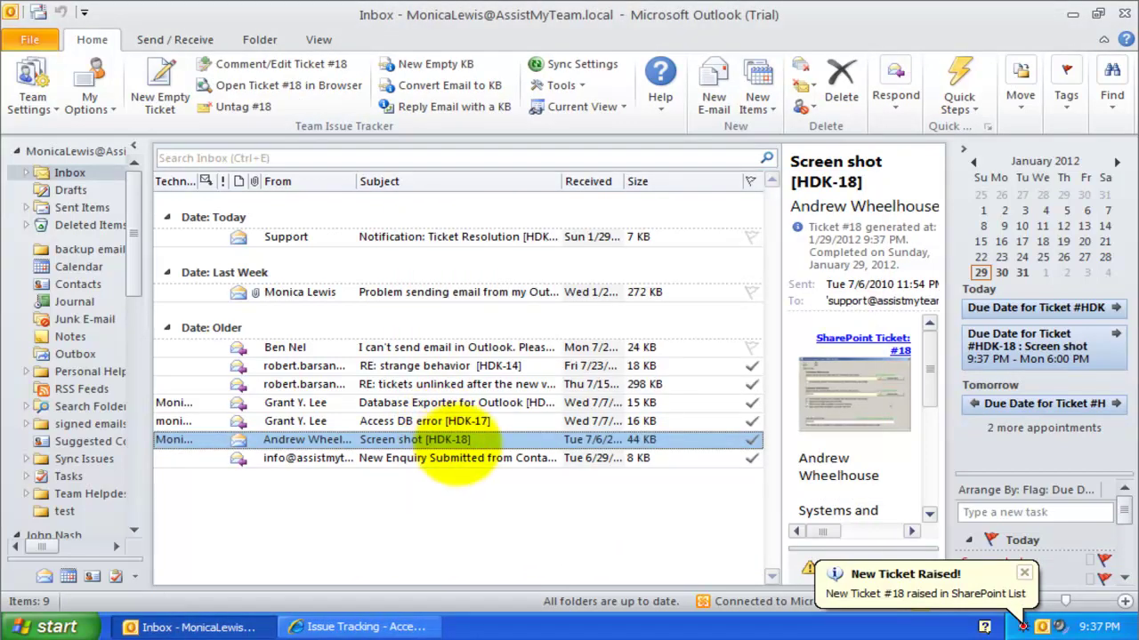
double_click(463, 440)
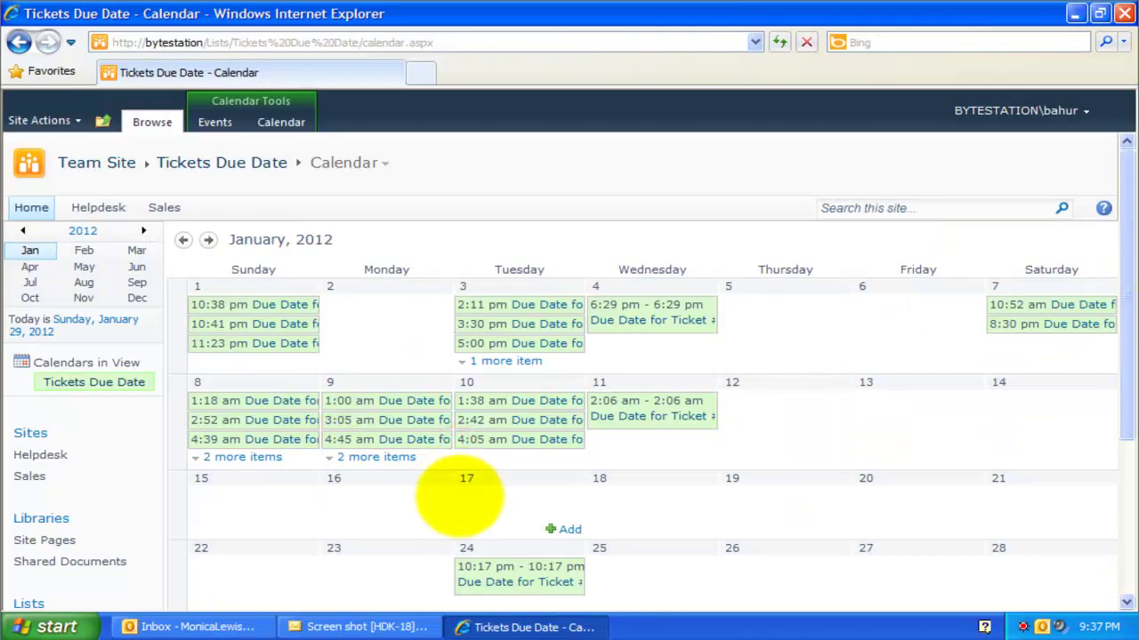
In Internet Explorer, show the Tickets Due Date calendar by day for Monday, January 30, 2012, and open the Screen shot ticket's event.
click(281, 122)
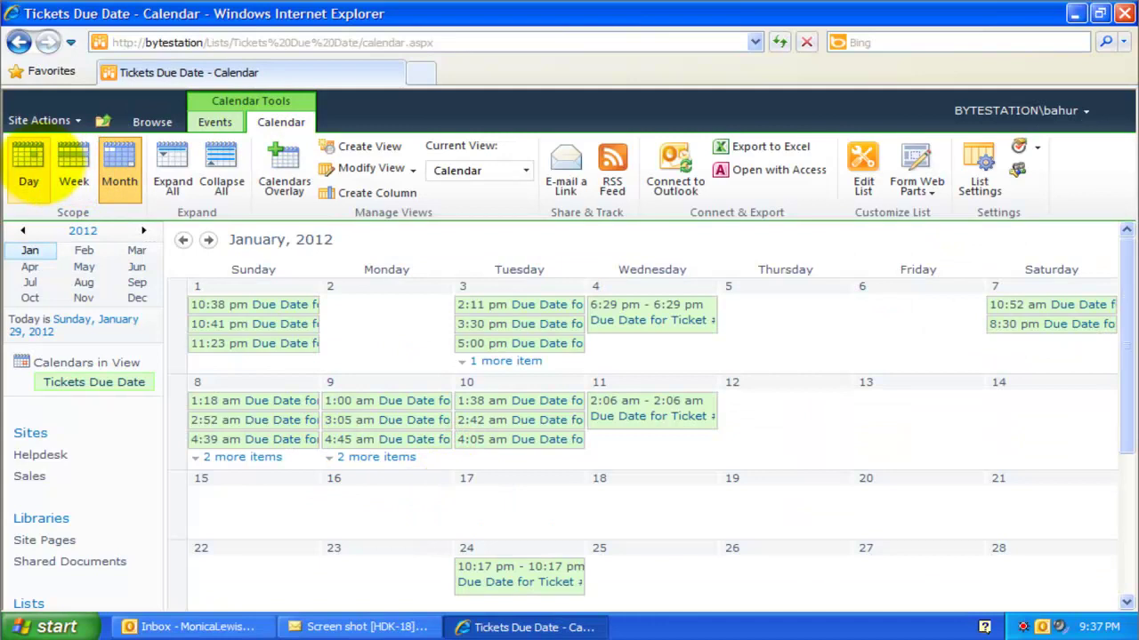
click(34, 162)
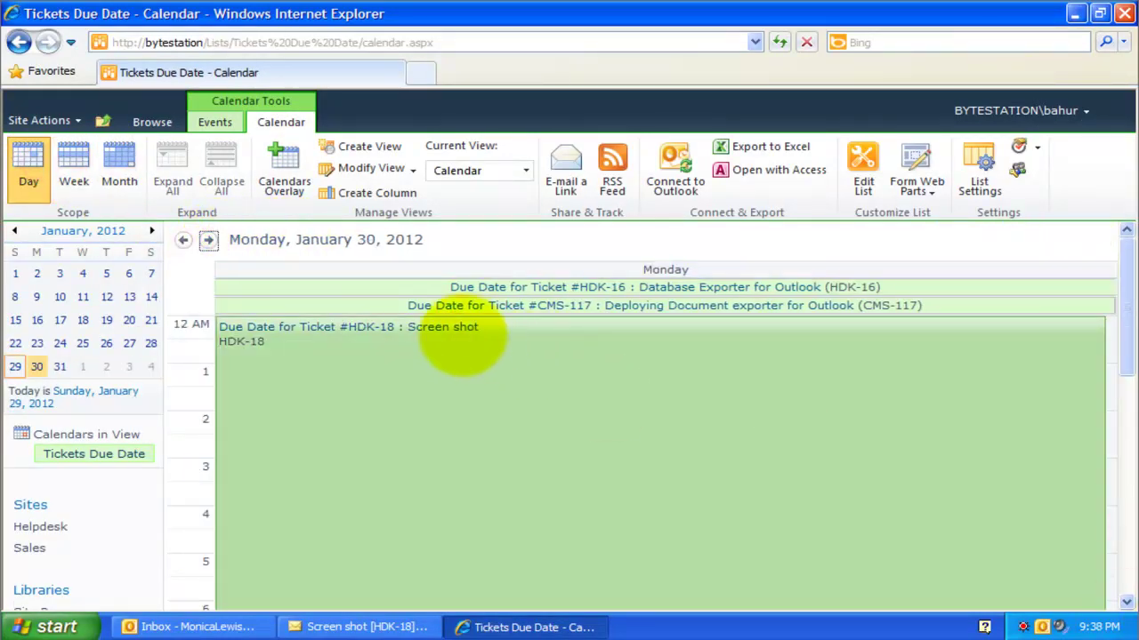
click(449, 328)
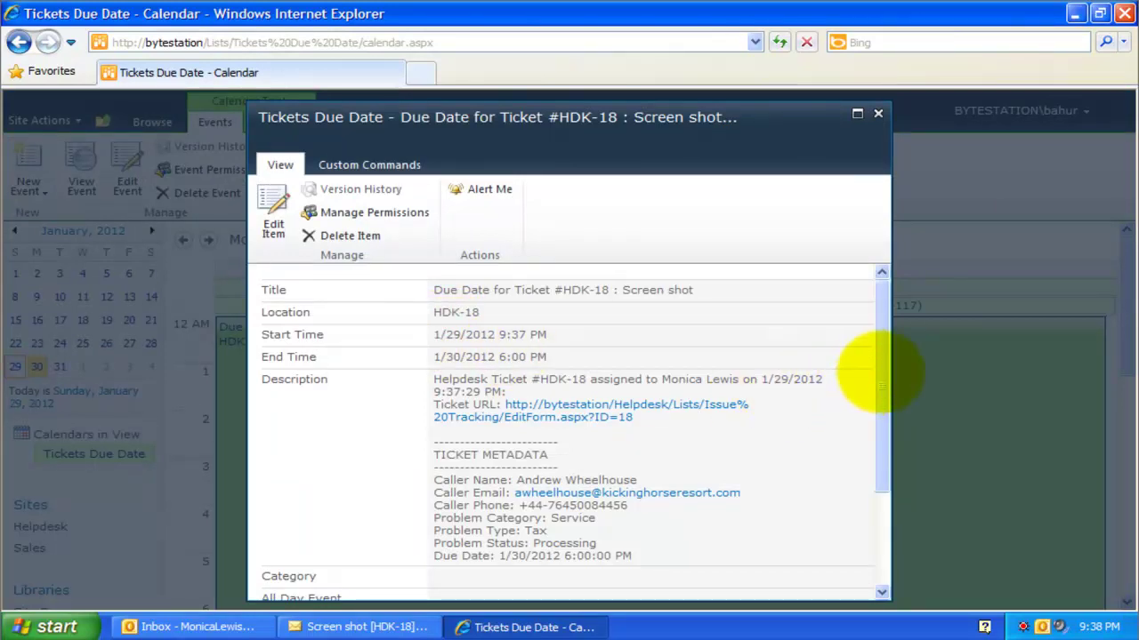
Review the Screen shot event's title, times and ticket metadata through to the end, and close the event.
click(620, 289)
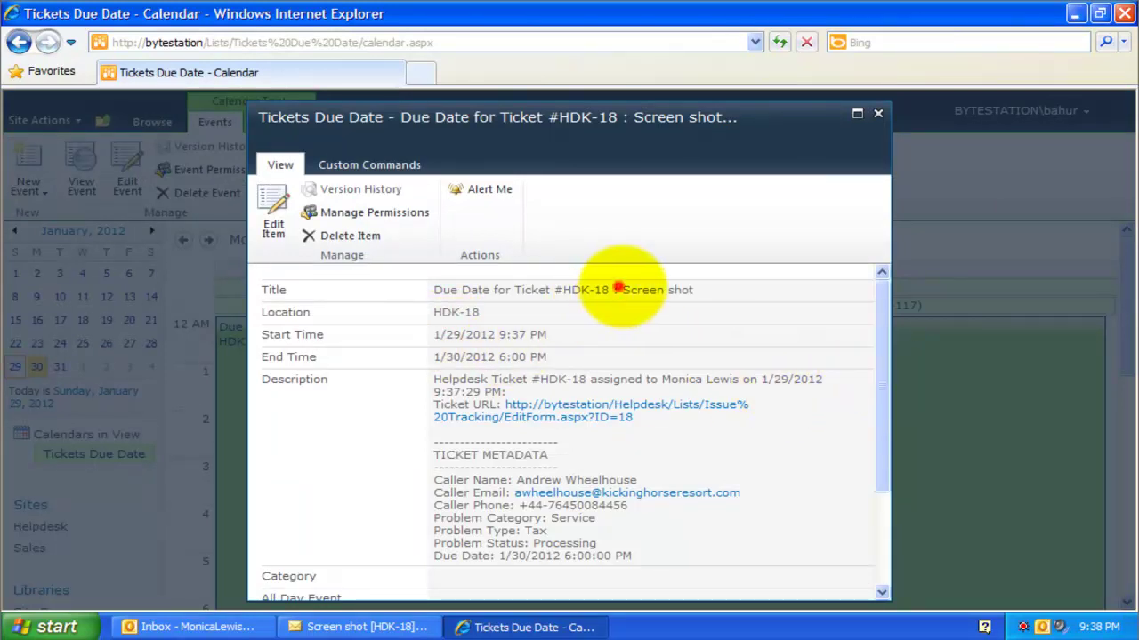
drag(699, 290, 436, 292)
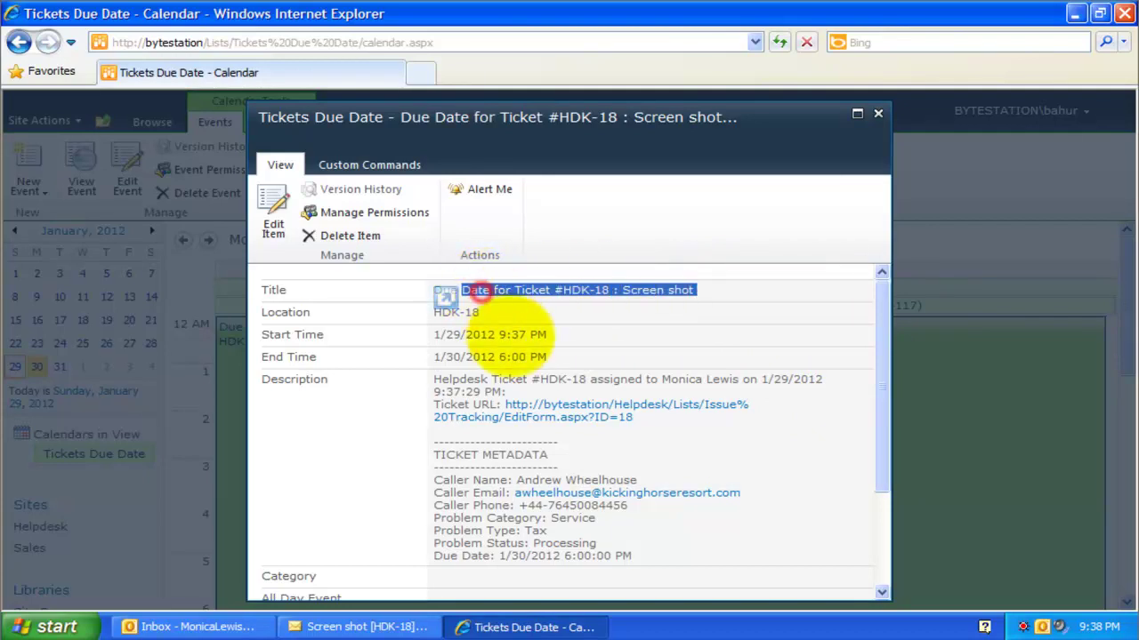
drag(877, 419, 878, 347)
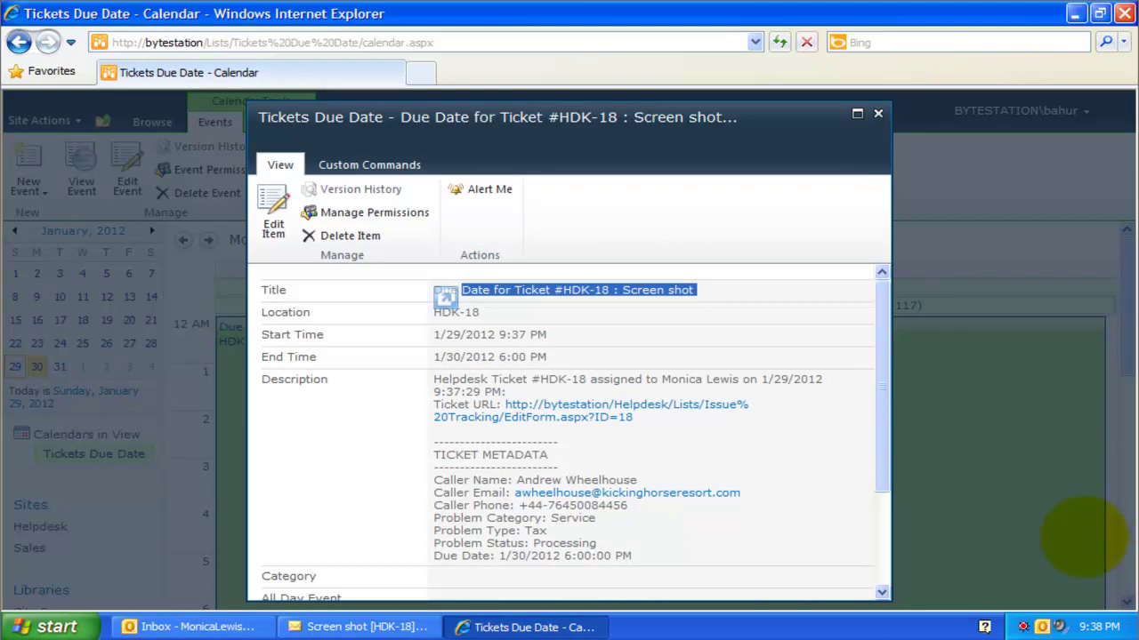
drag(877, 455, 883, 557)
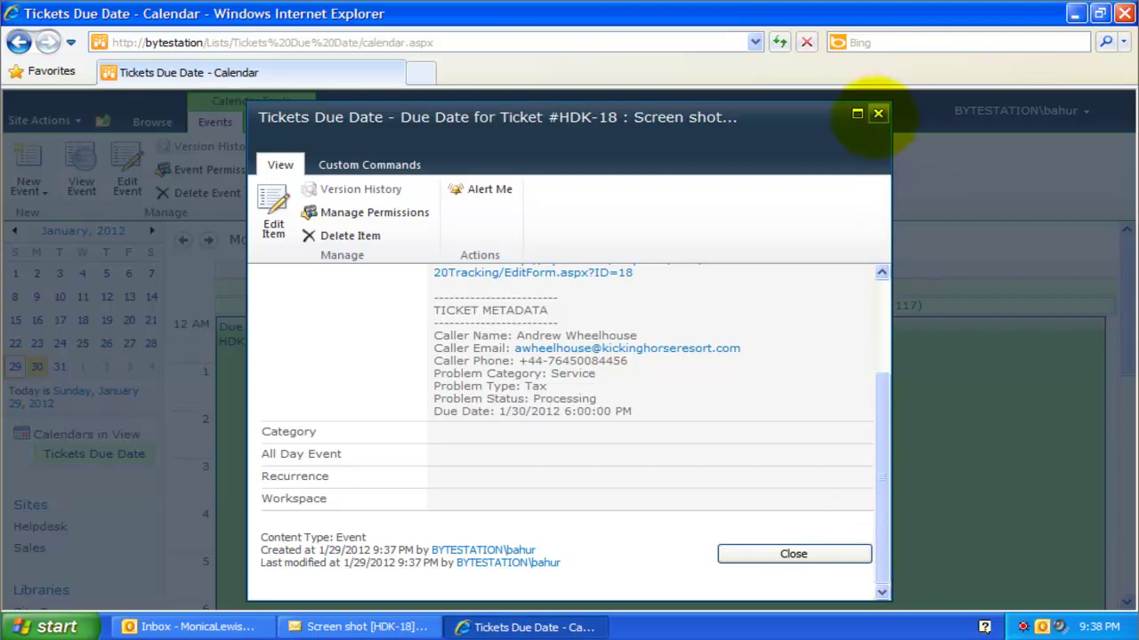
click(877, 113)
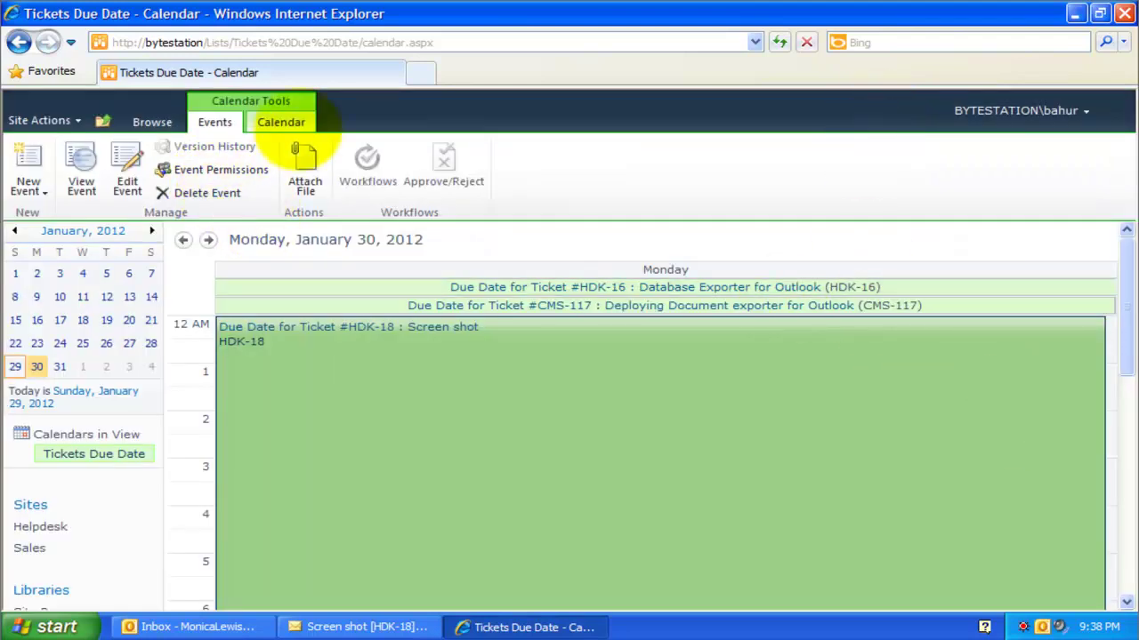
Show the Tickets Due Date calendar by week and examine the Screen shot ticket's event across the hours of Monday, January 30.
click(281, 122)
click(74, 167)
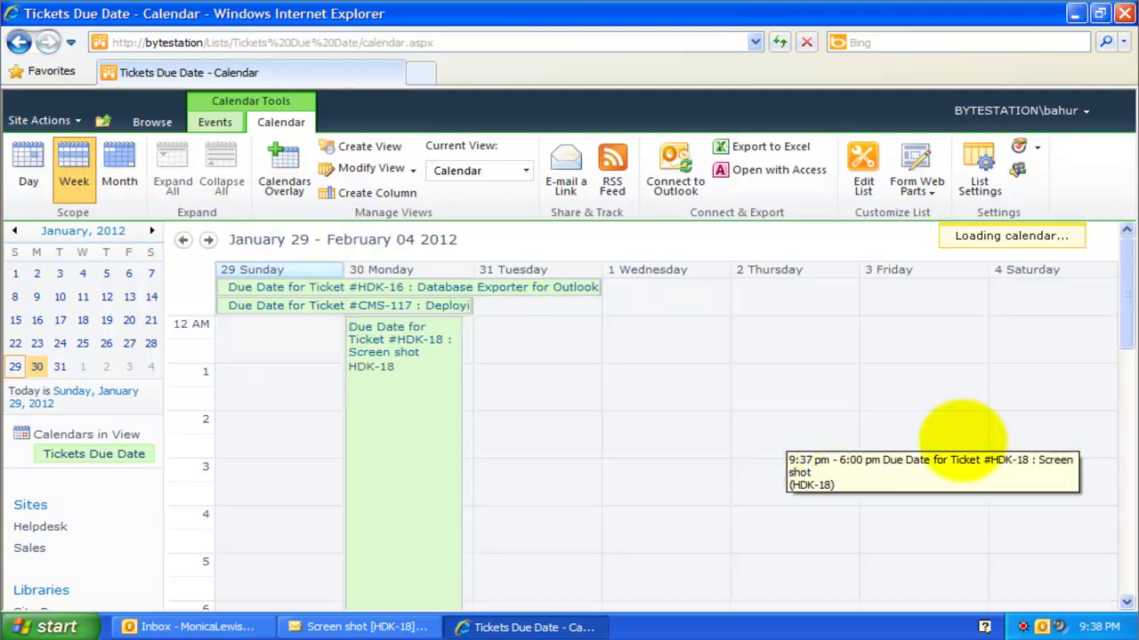
scroll(594, 392, down, 5)
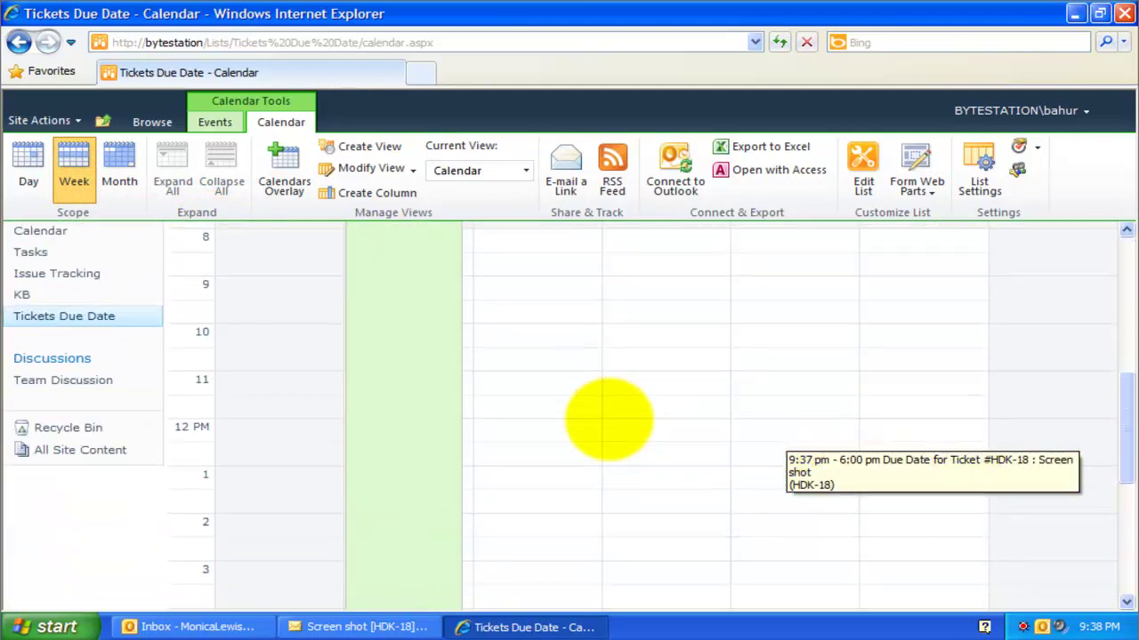
scroll(508, 445, up, 5)
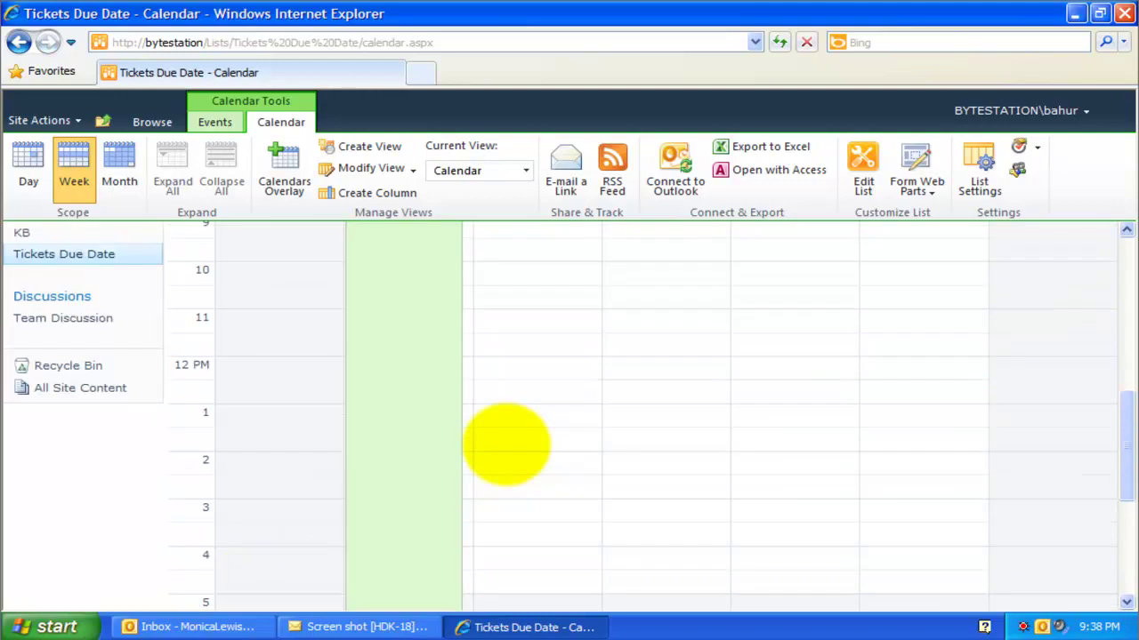